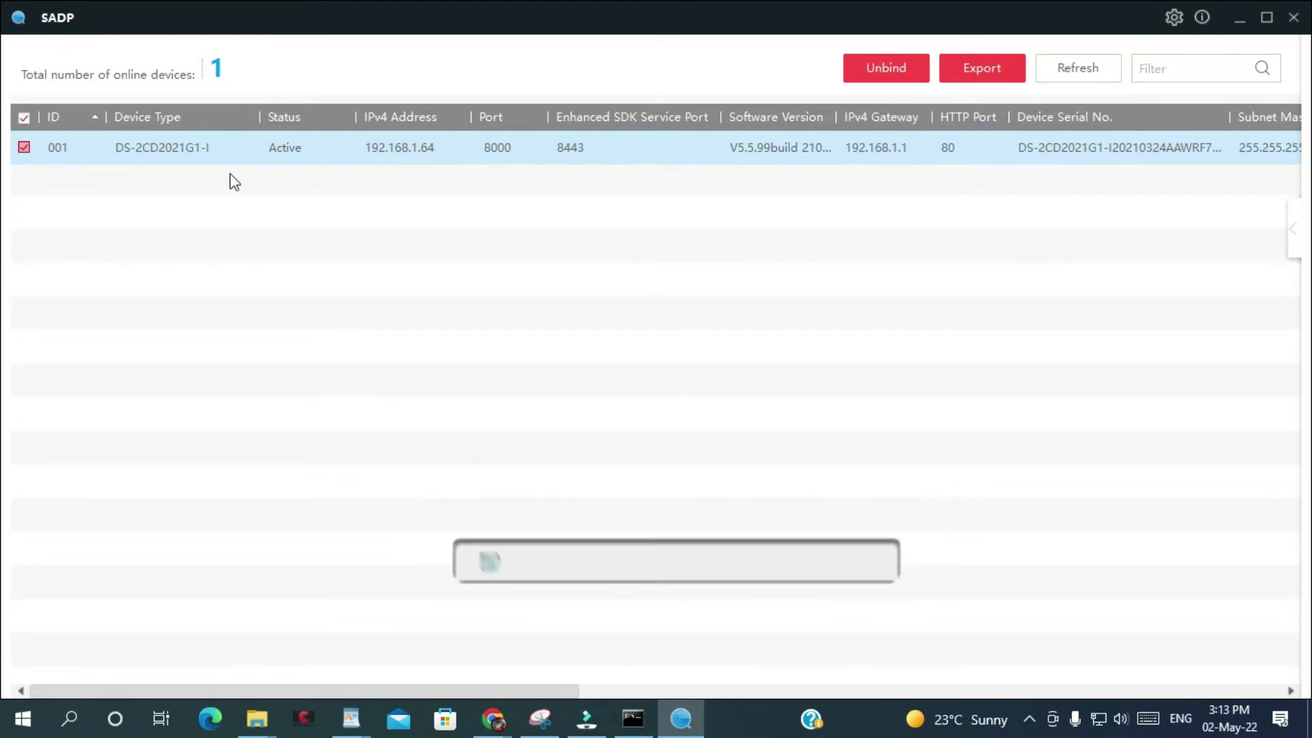
Open Modify Network Parameters for the DS-2CD2021G1-I camera at 192.168.1.65 and re-enter the administrator password.
left_click(1294, 230)
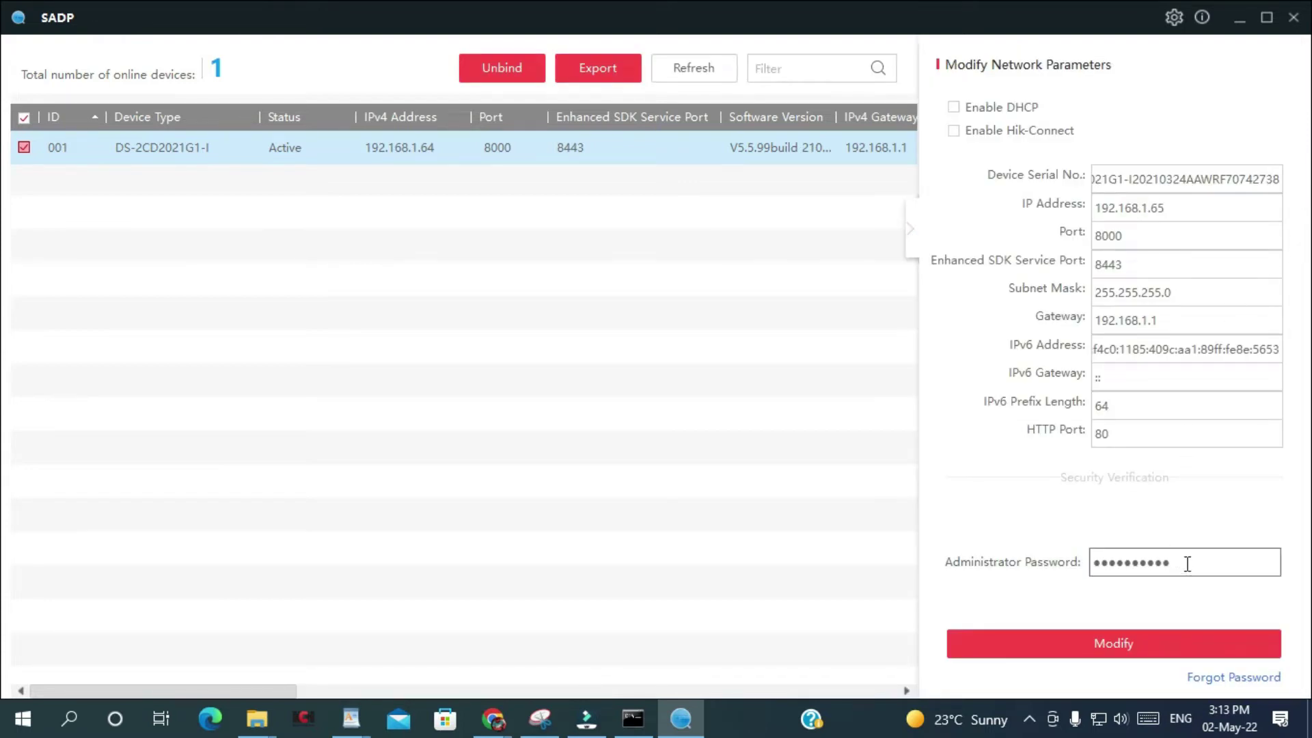
left_click_drag(1188, 564, 890, 541)
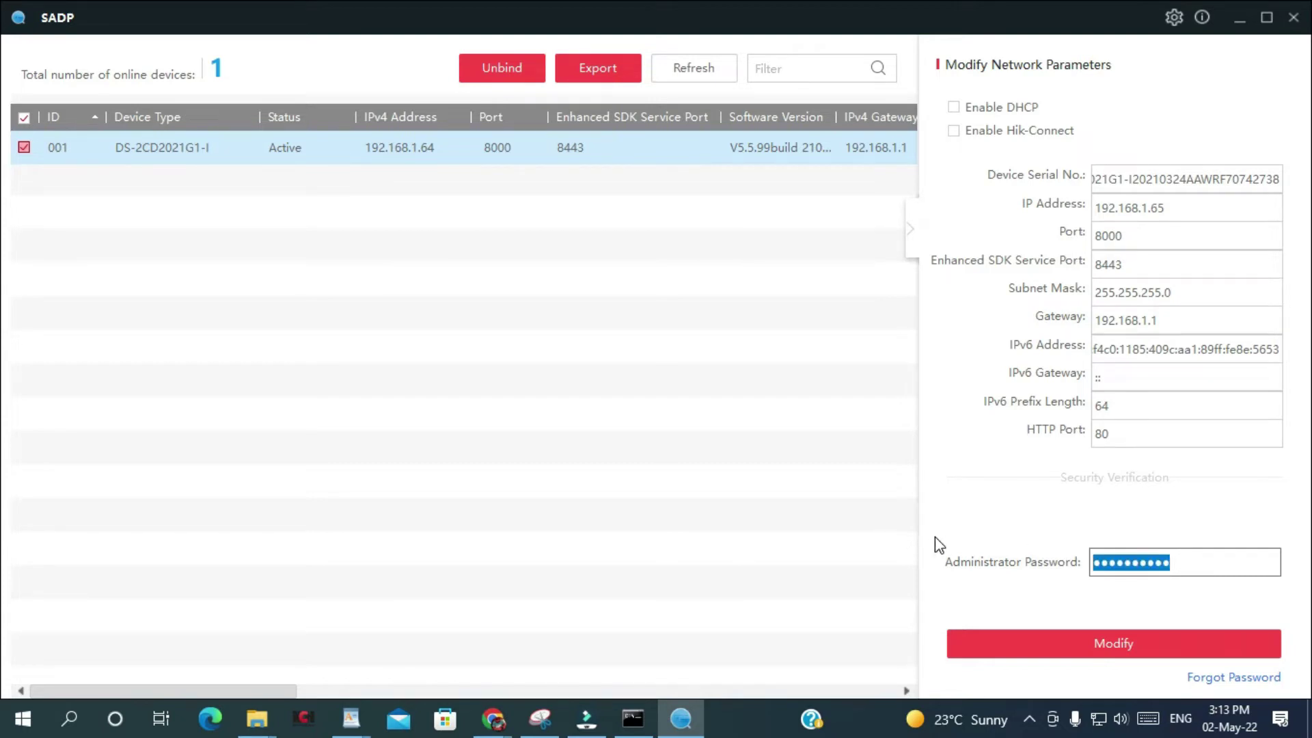
type("admin")
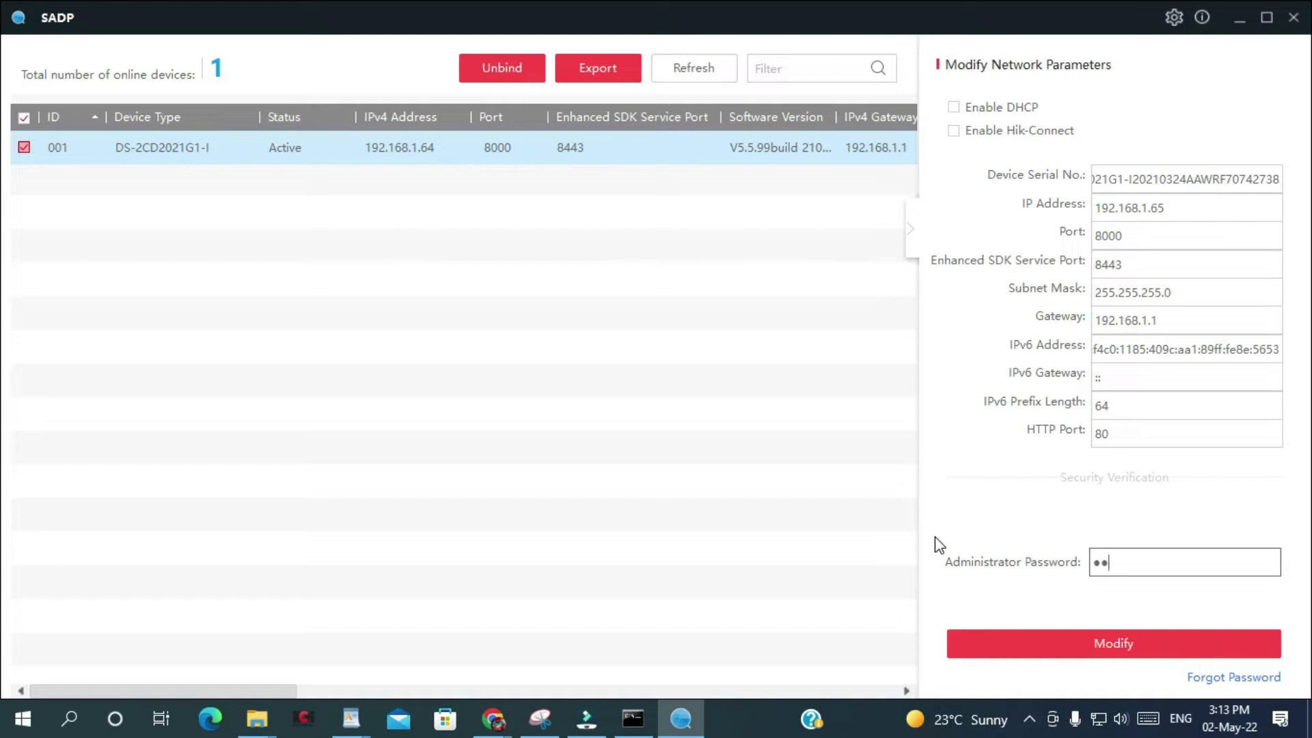
type("12345")
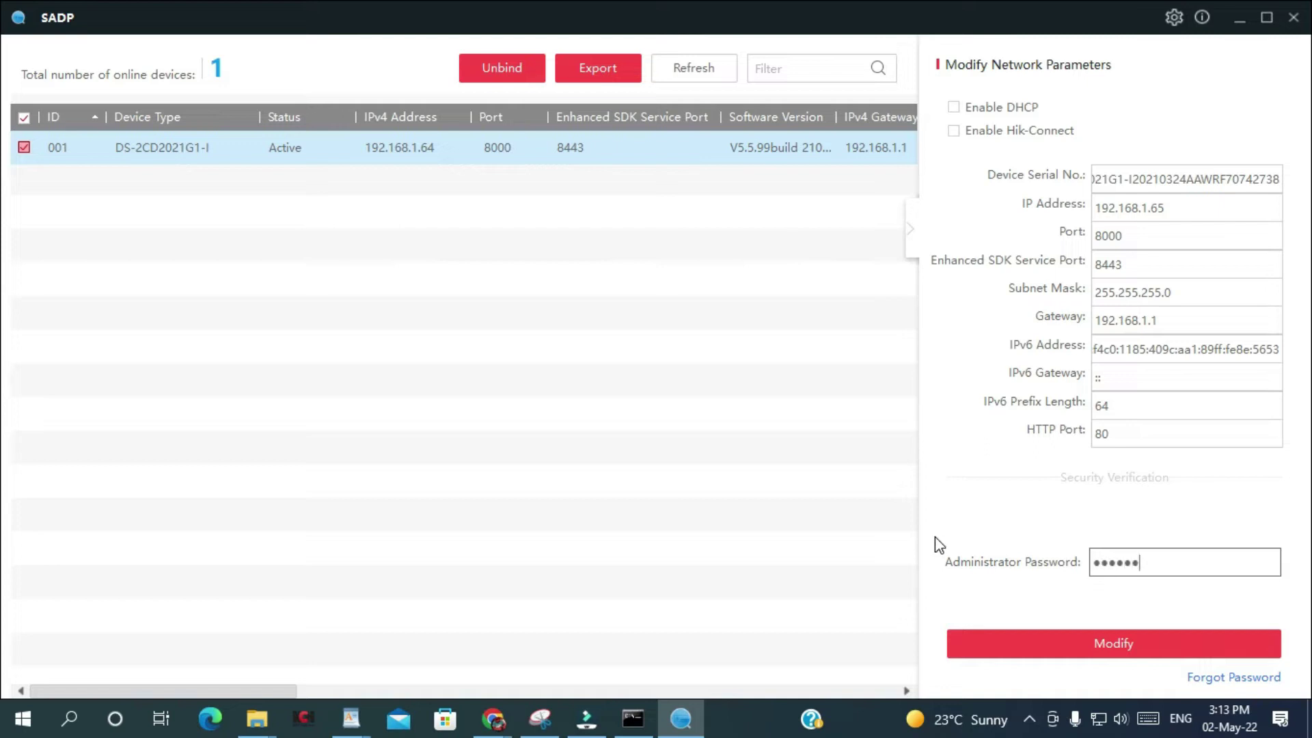
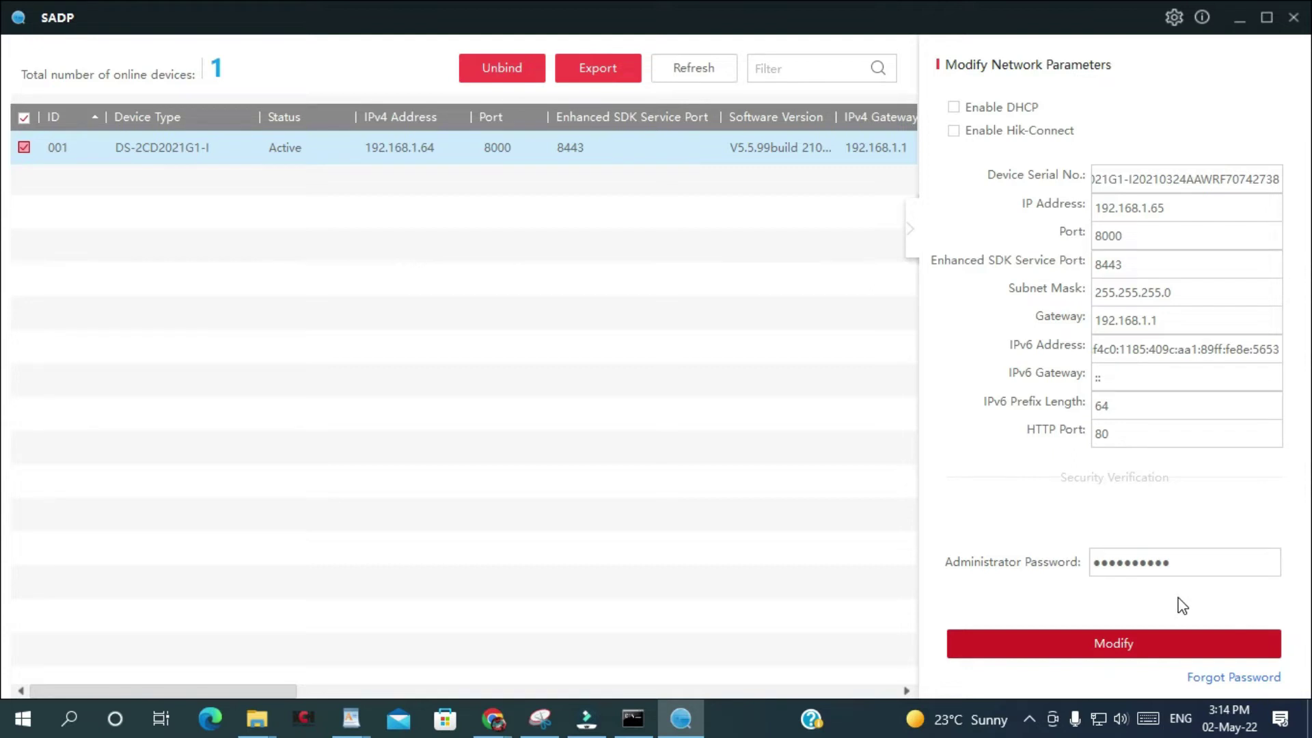
Open SADP's Reset Password dialog for the checked DS-2CD2021G1-I camera.
left_click(1228, 679)
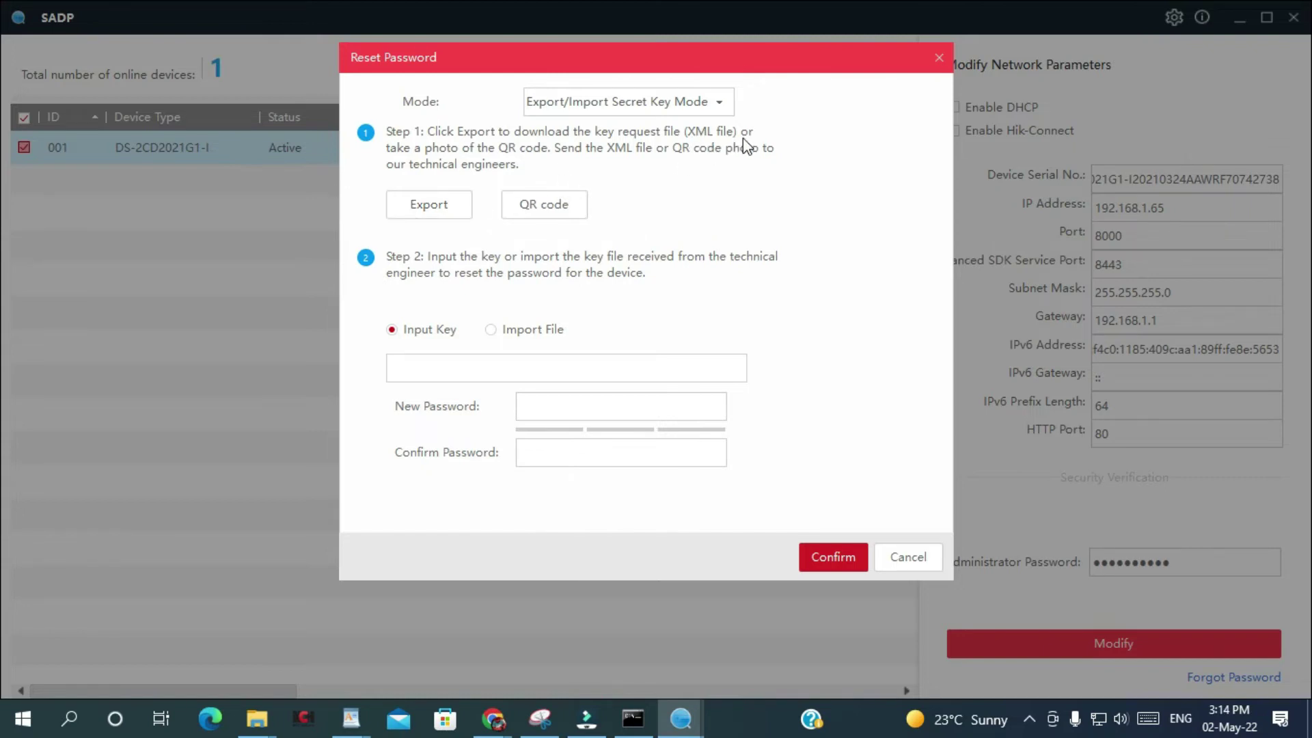
Export the camera's key-request XML into the Hikvision\Password folder, then bring up the Hikvision site.
left_click(429, 205)
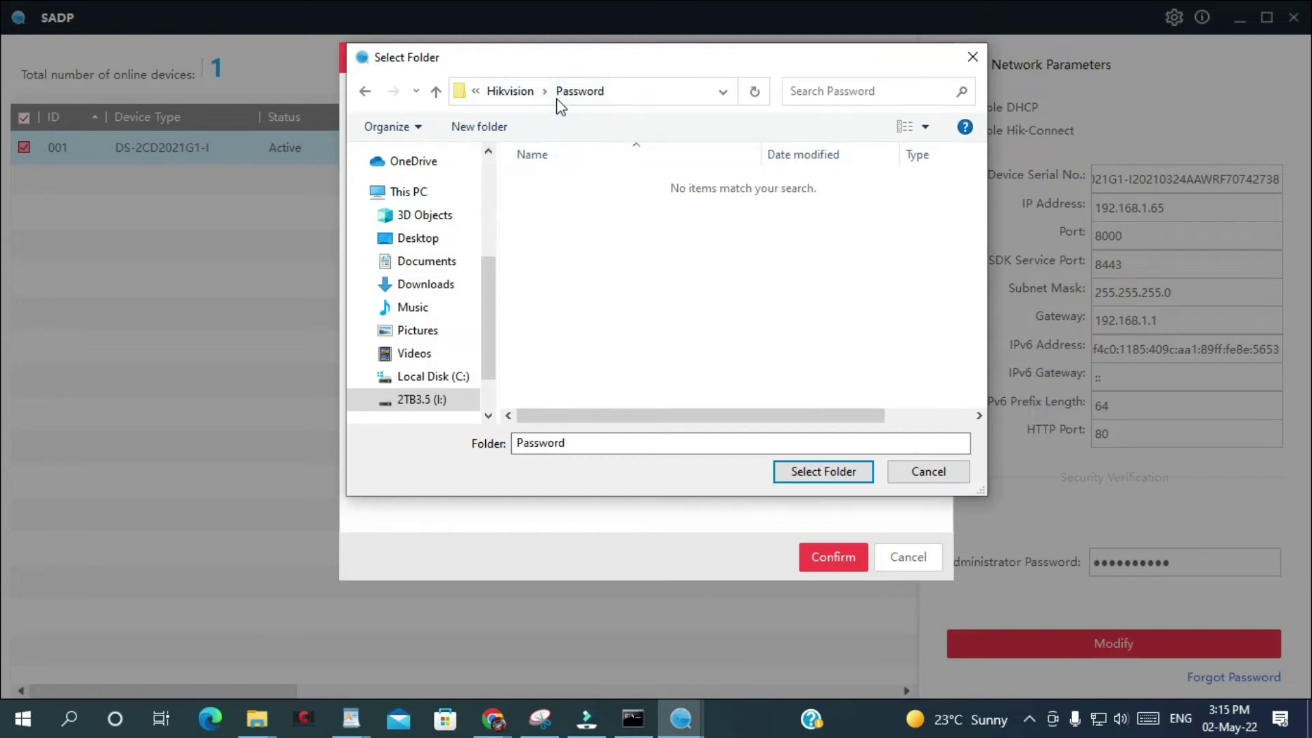
left_click(818, 470)
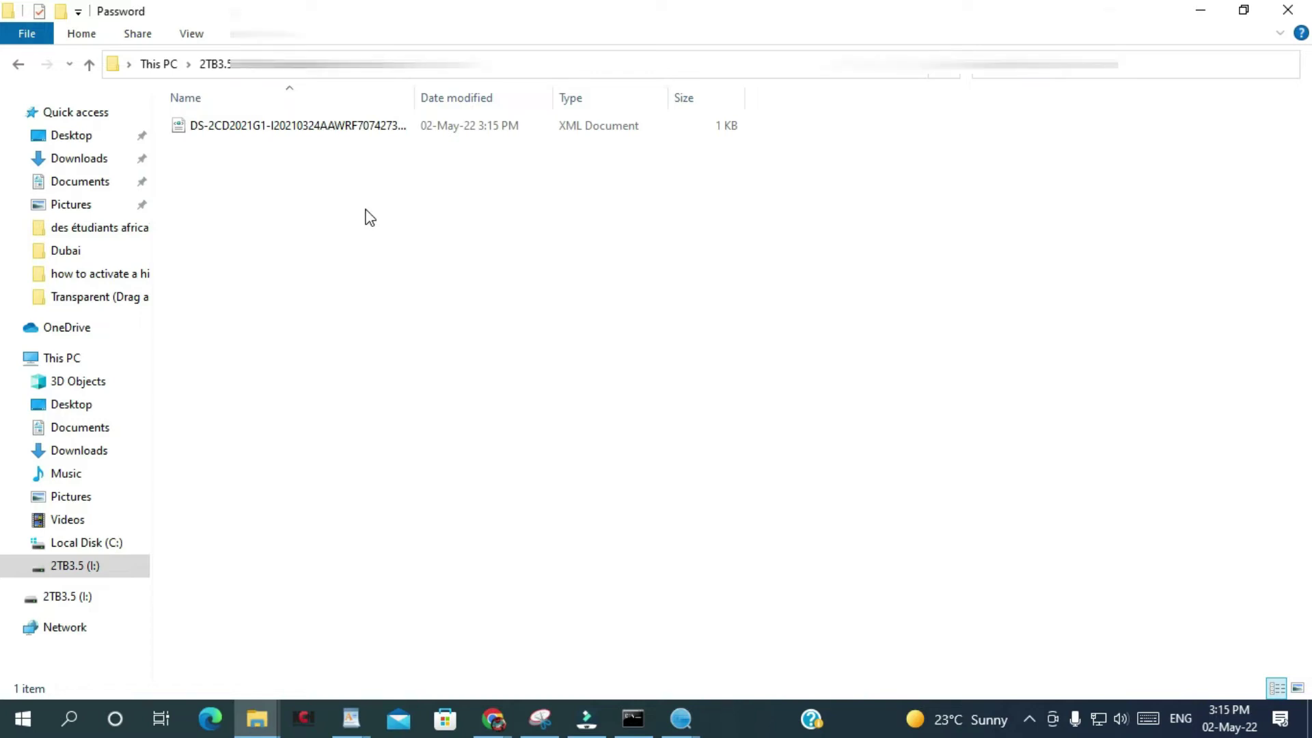
key("alt+Tab")
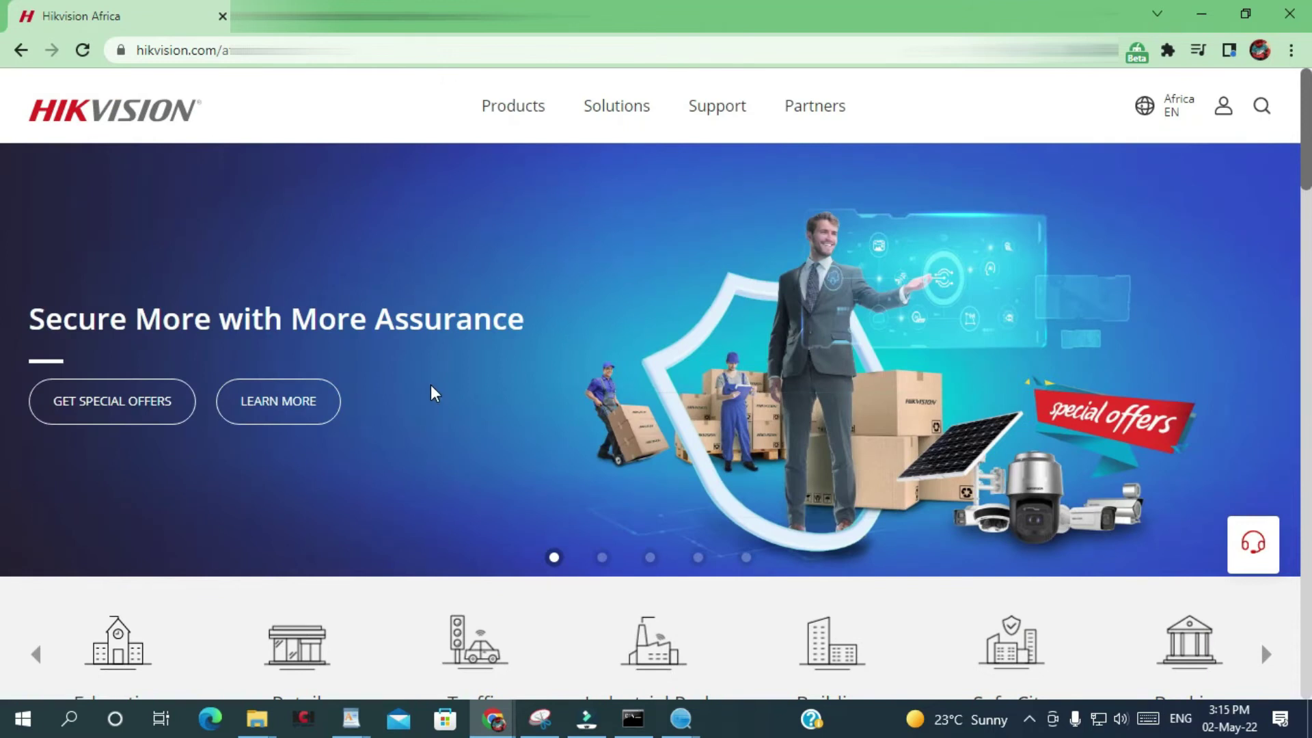
Open Hikvision's Reset Password support form from the Support menu and scroll down to its information section.
mouse_move(719, 118)
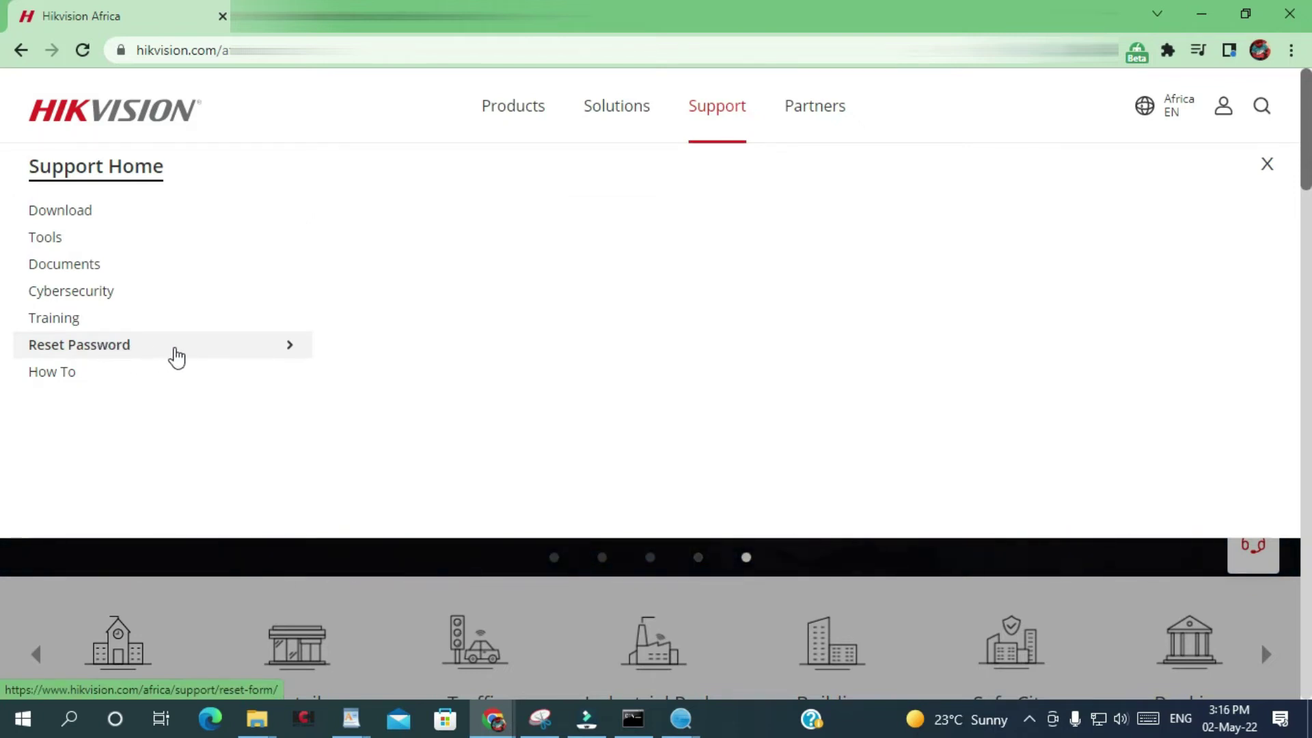
left_click(171, 354)
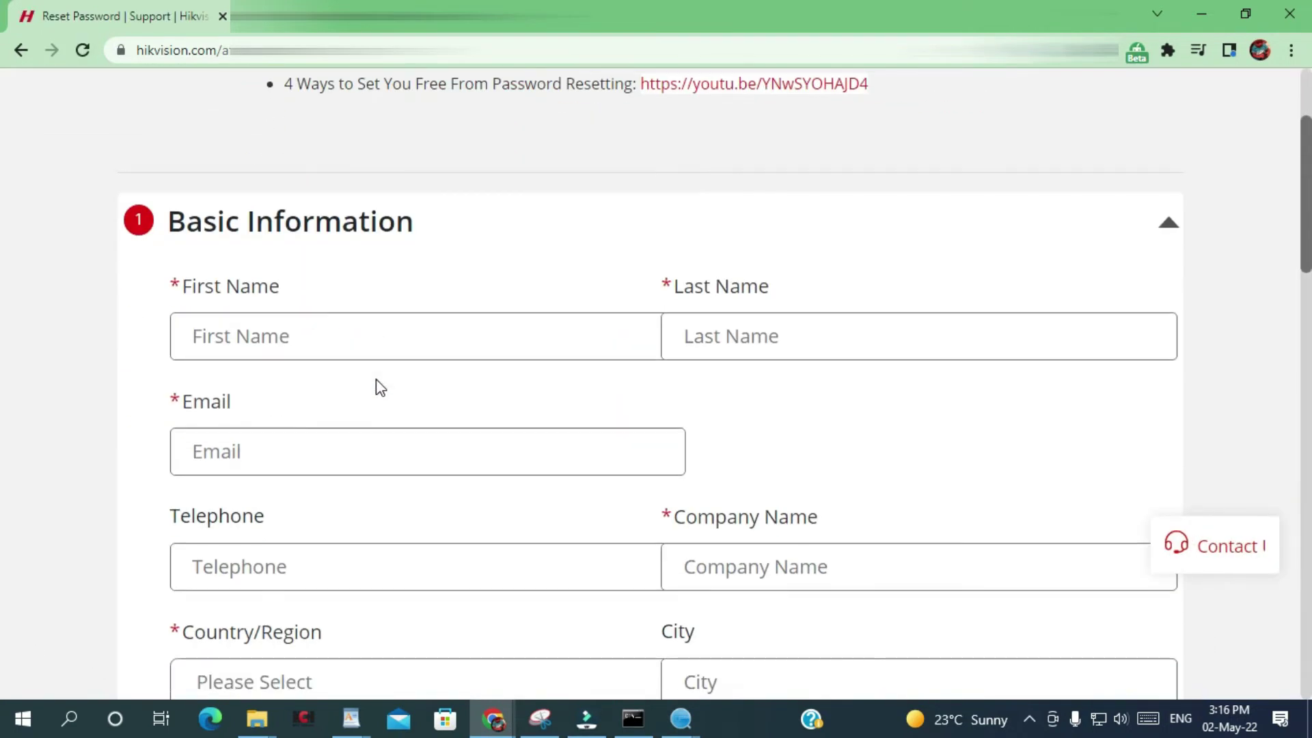
scroll(518, 489, "down", 1)
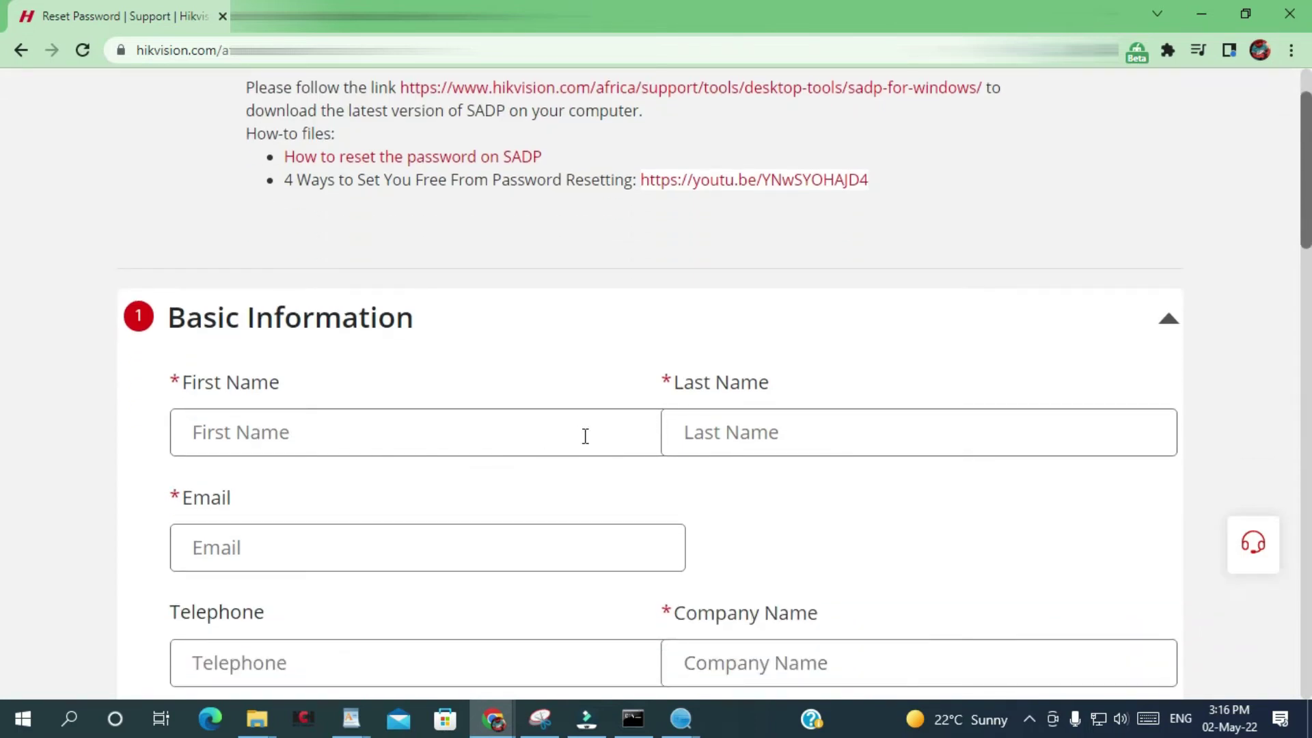
scroll(525, 504, "down", 3)
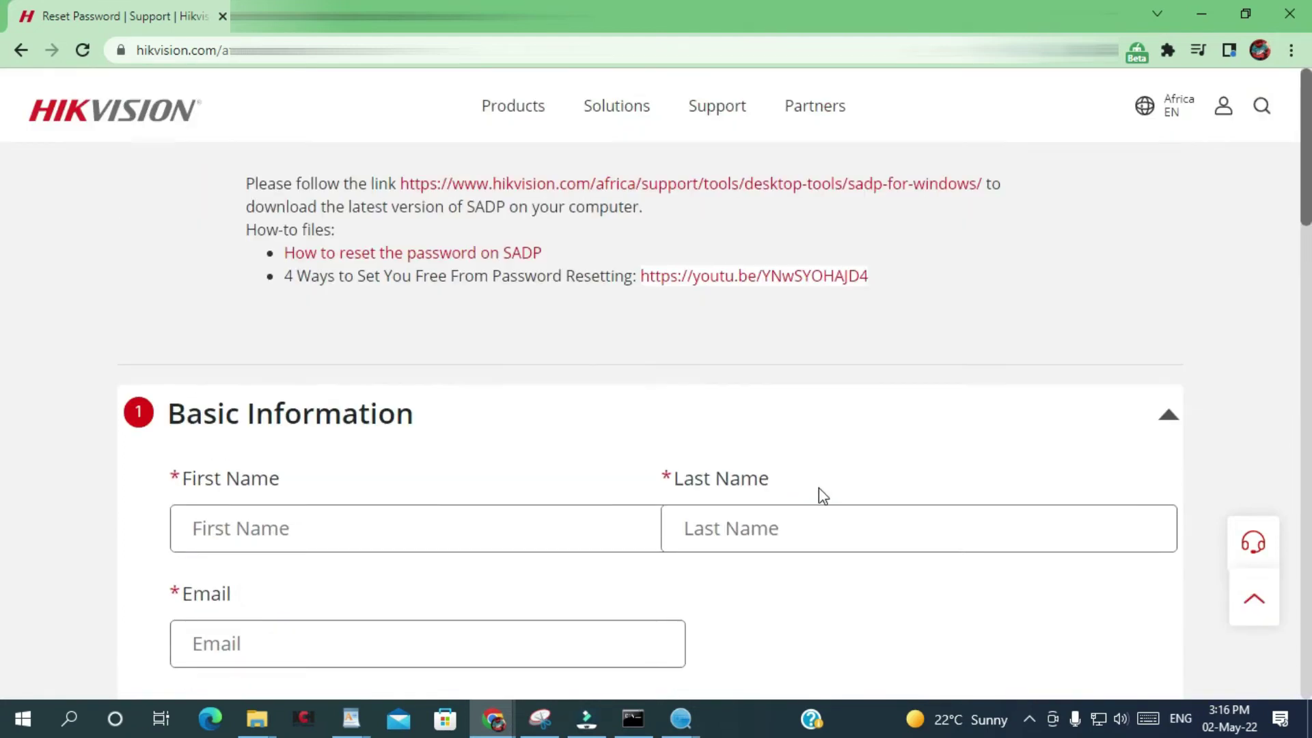
scroll(581, 319, "down", 10)
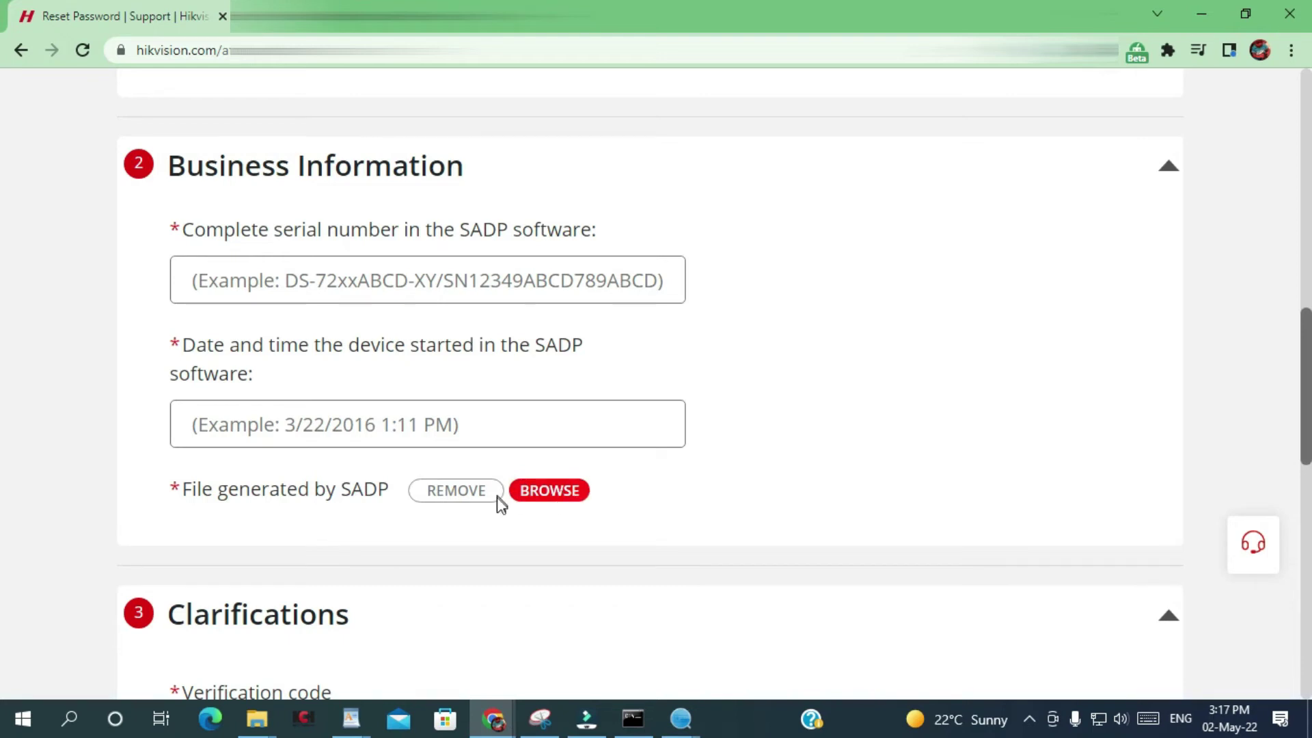
Attach the exported SADP key-request XML file to the reset form via BROWSE.
left_click(550, 492)
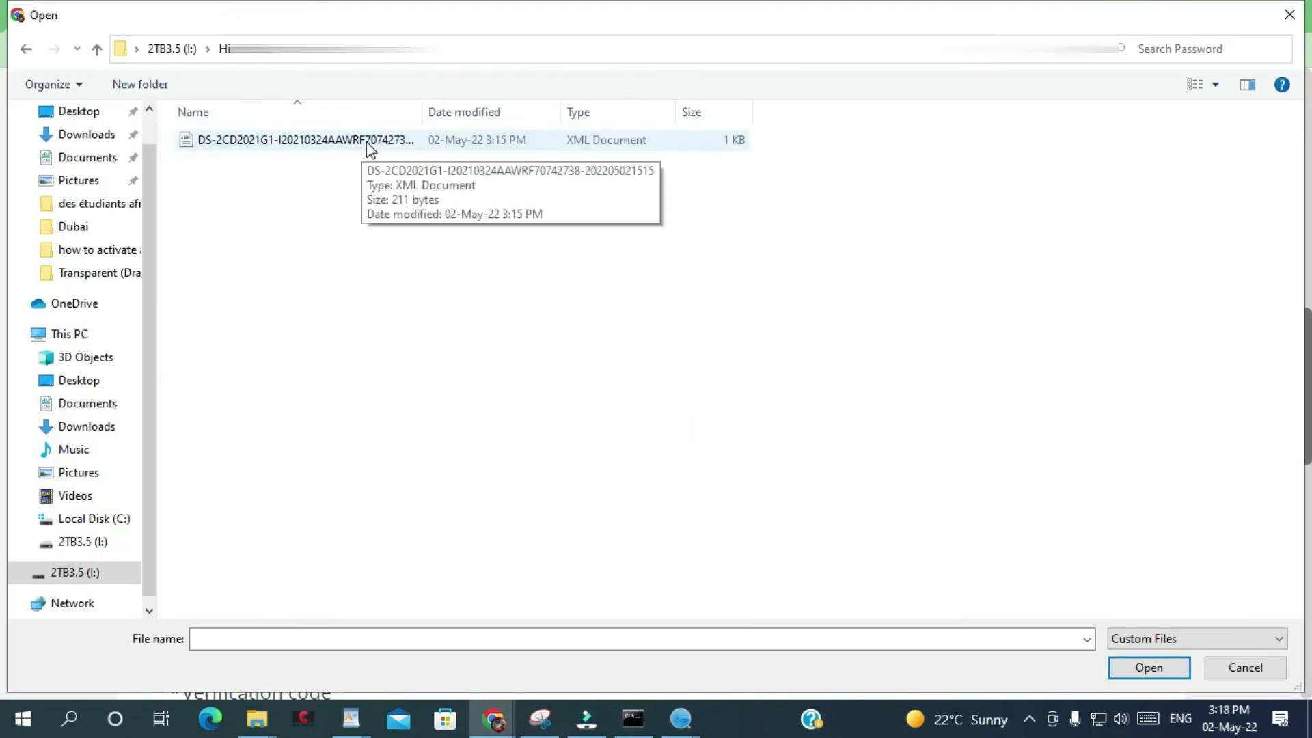
left_click_drag(421, 116, 502, 128)
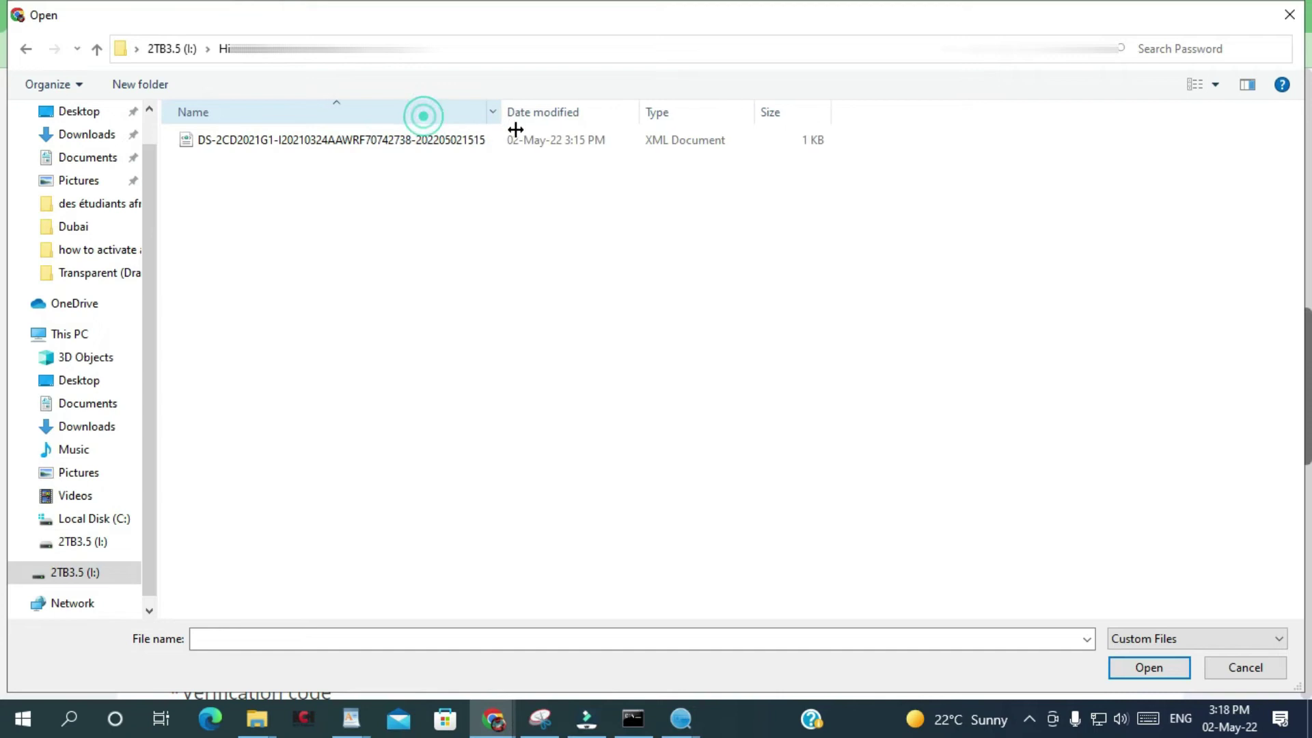
double_click(449, 141)
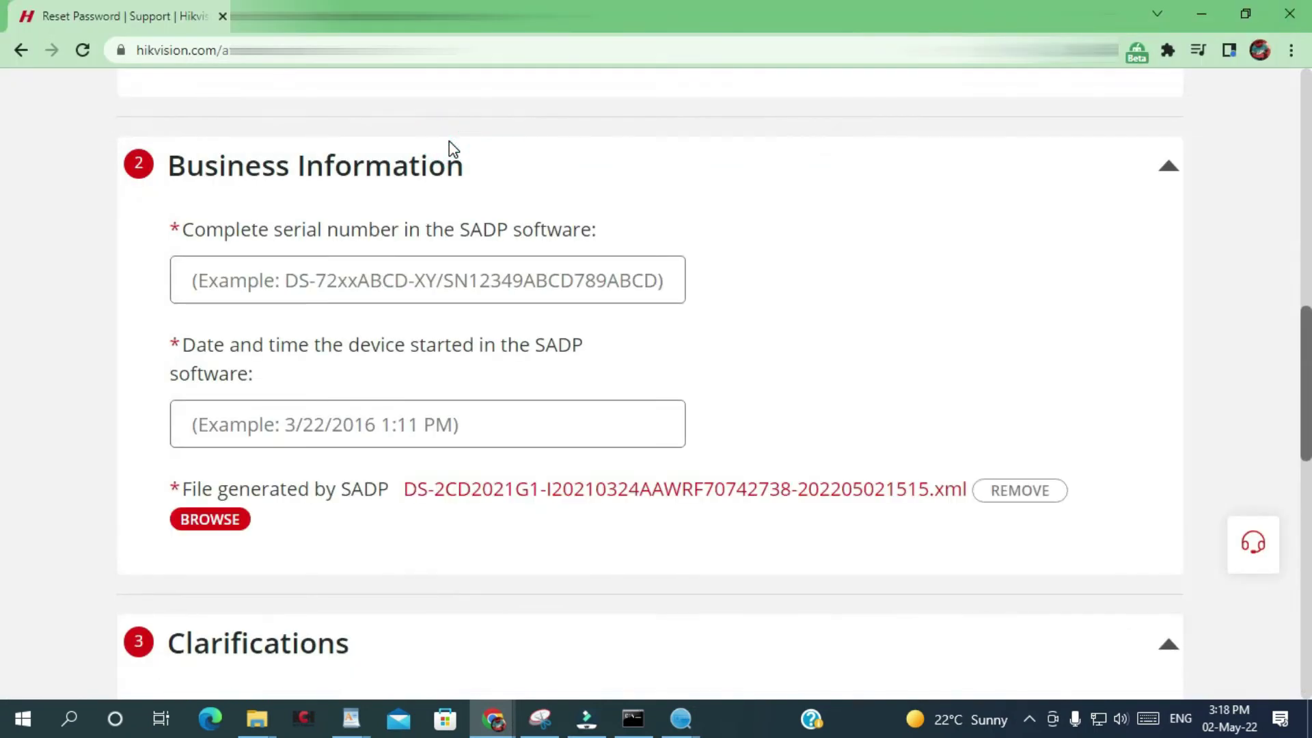
scroll(307, 343, "up", 1)
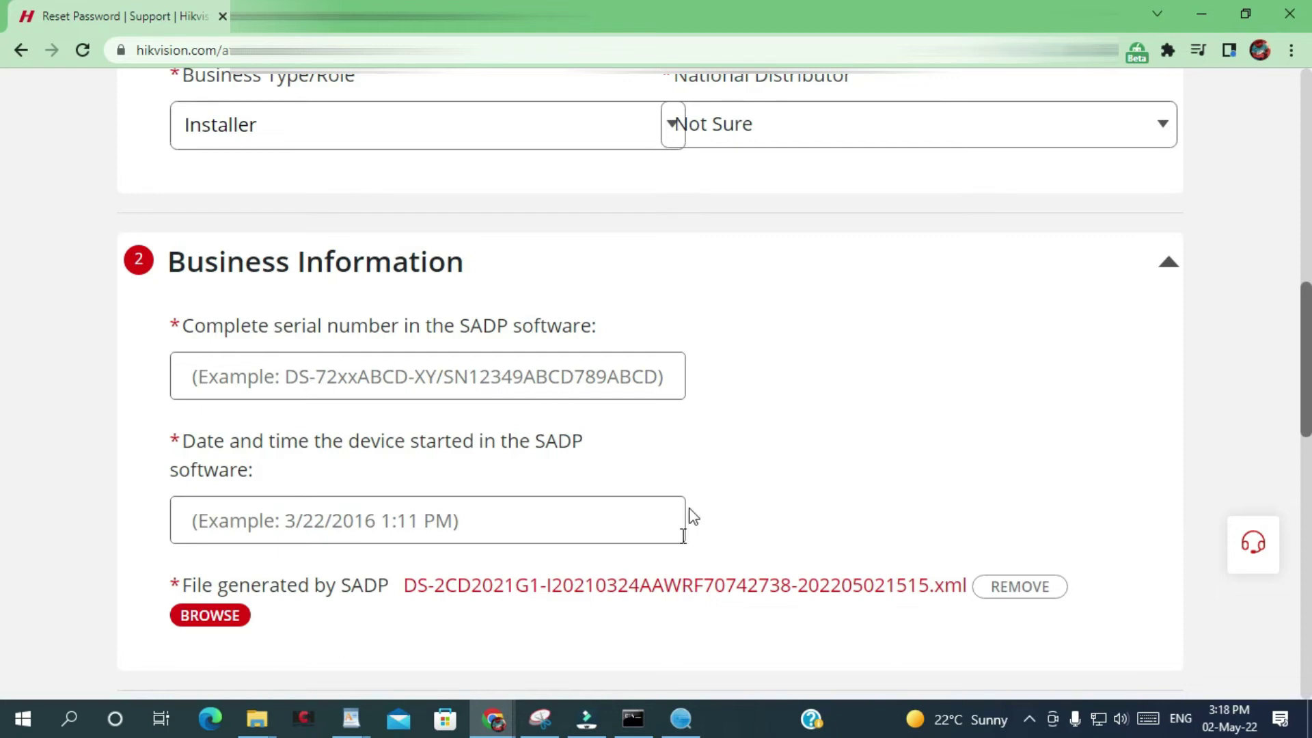
left_click(682, 721)
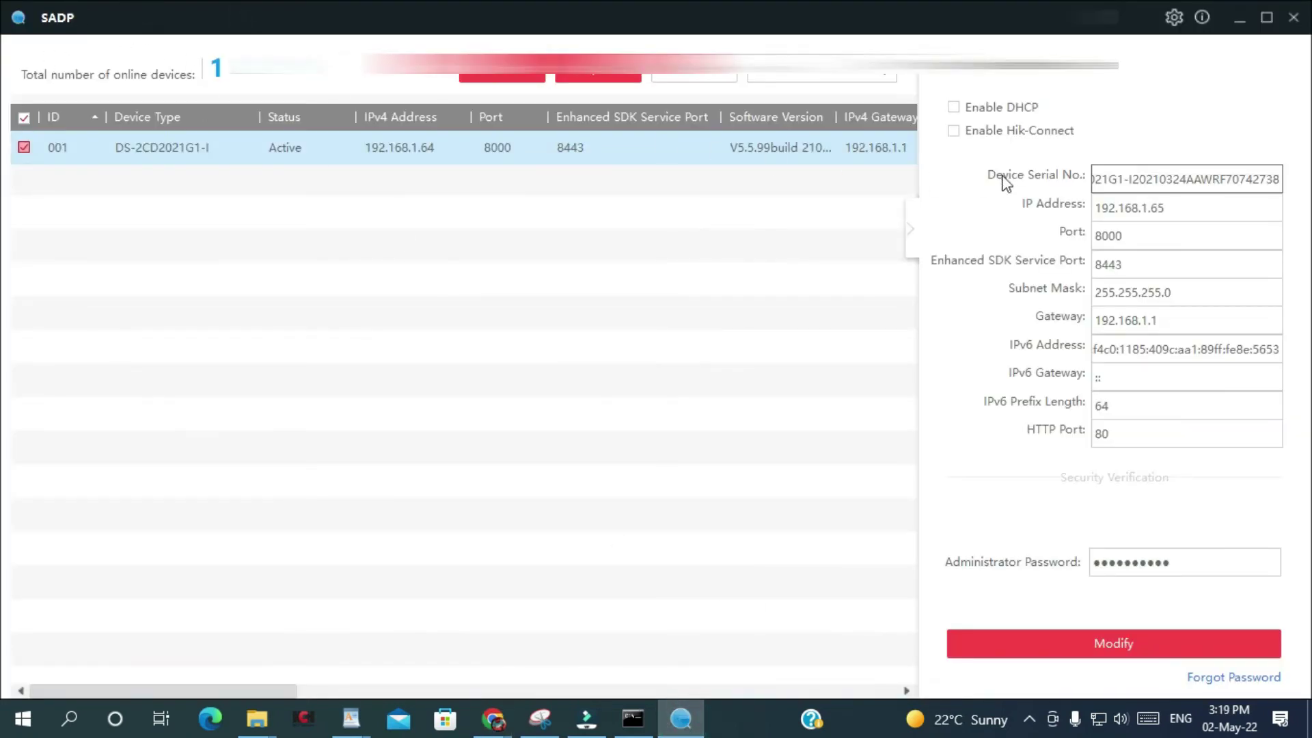
Copy serial number DS-2CD2021G1-I20210324AAWRF70742738 from SADP into the form's serial-number field.
double_click(1160, 180)
triple_click(1154, 180)
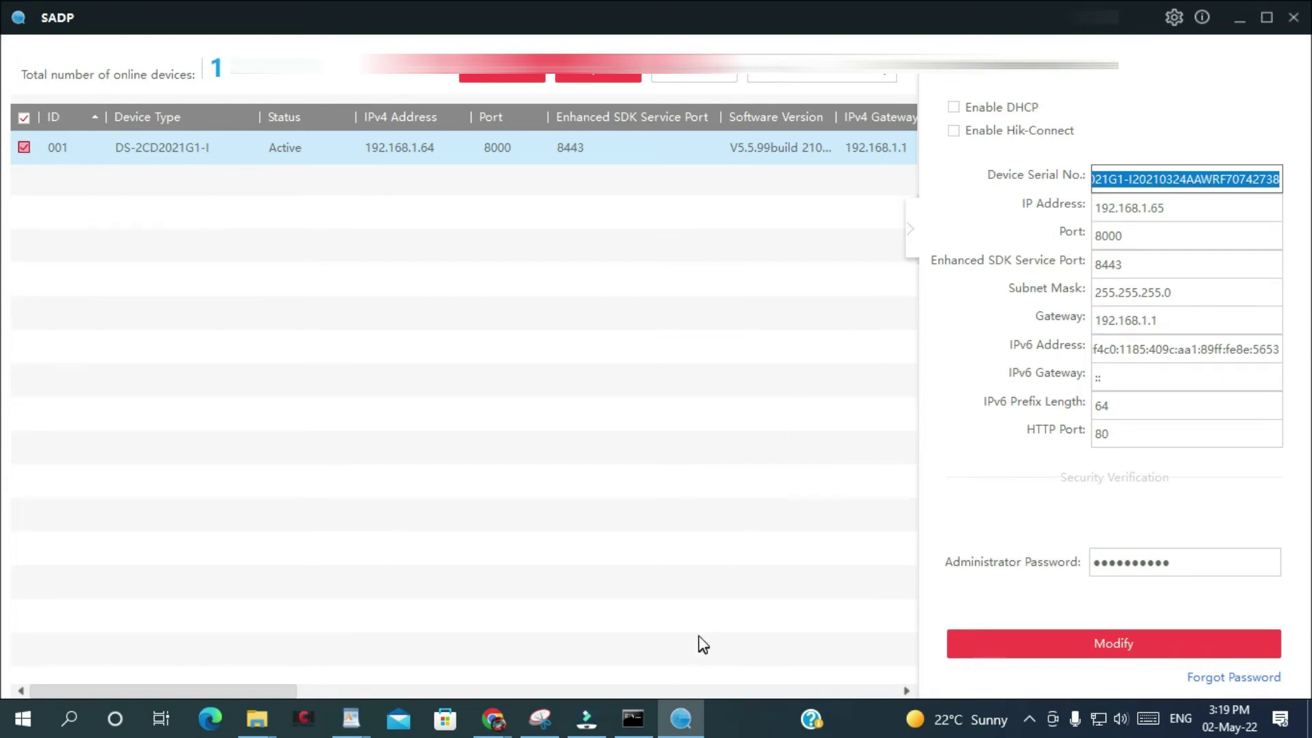
left_click(493, 719)
left_click(327, 377)
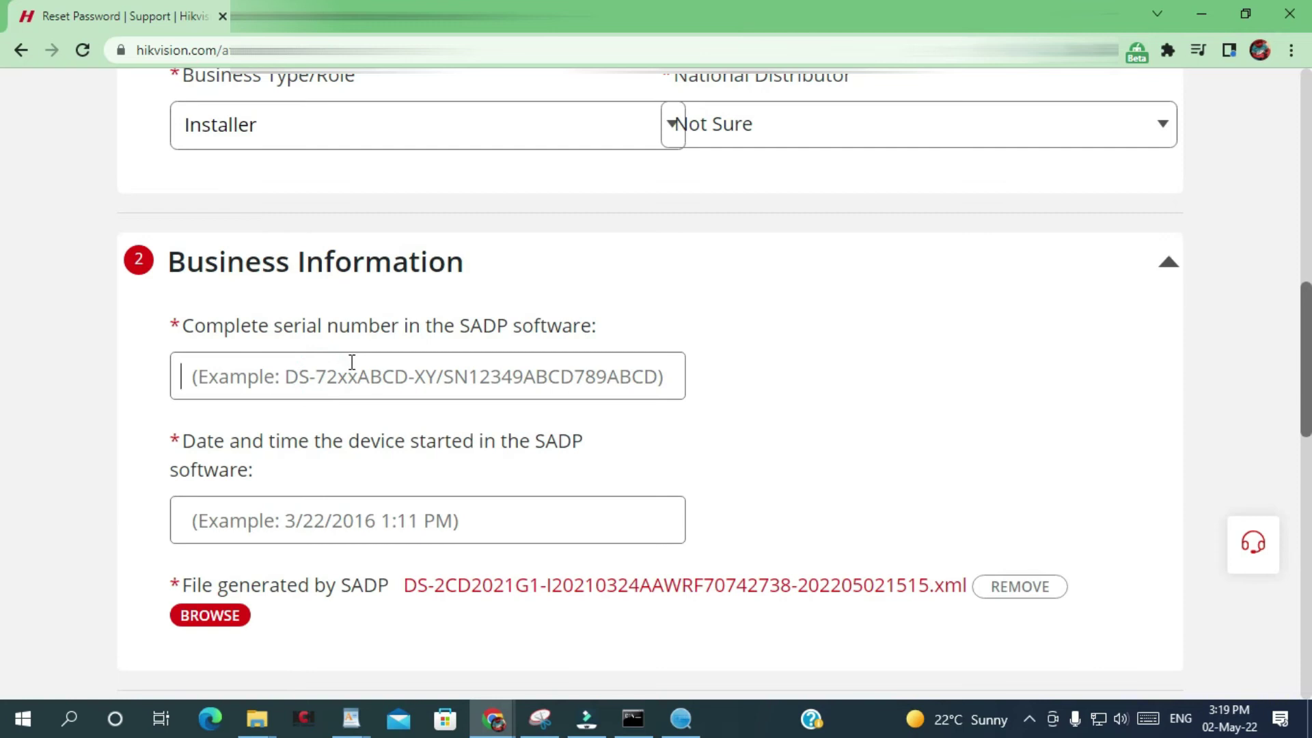
key("ctrl+v")
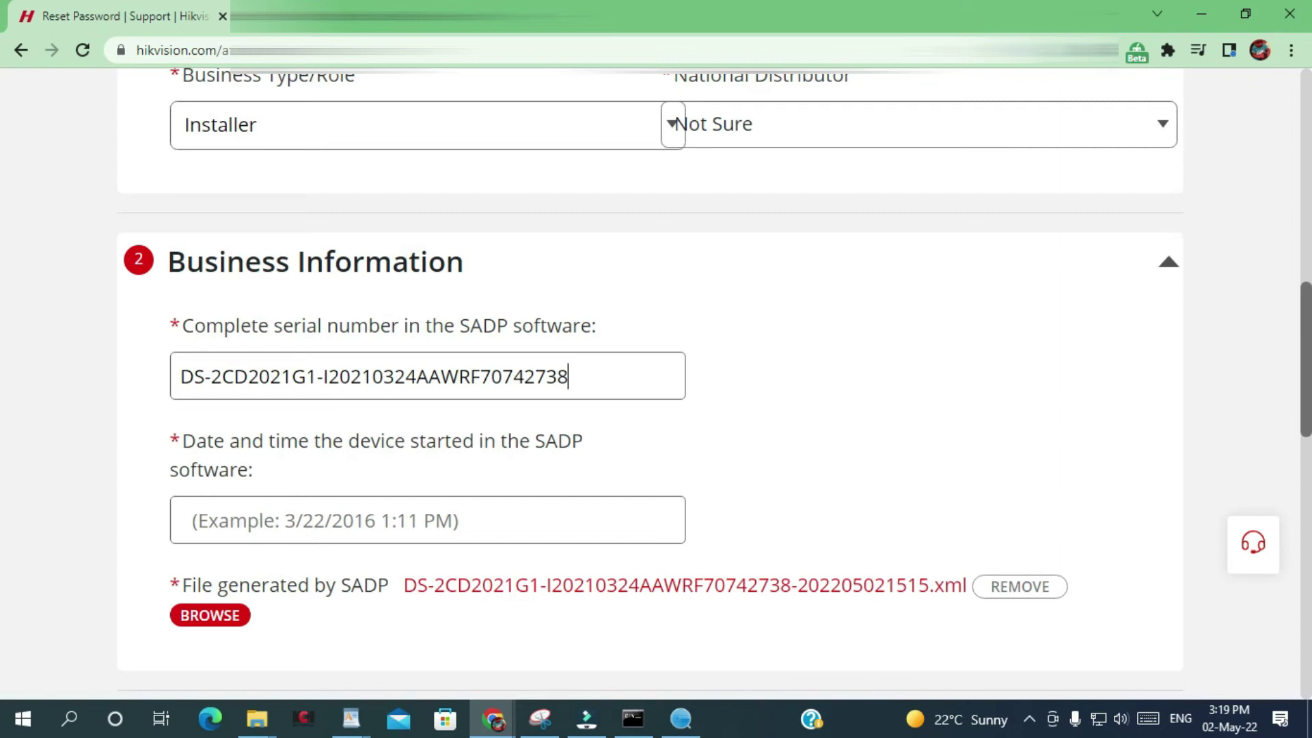
left_click(682, 719)
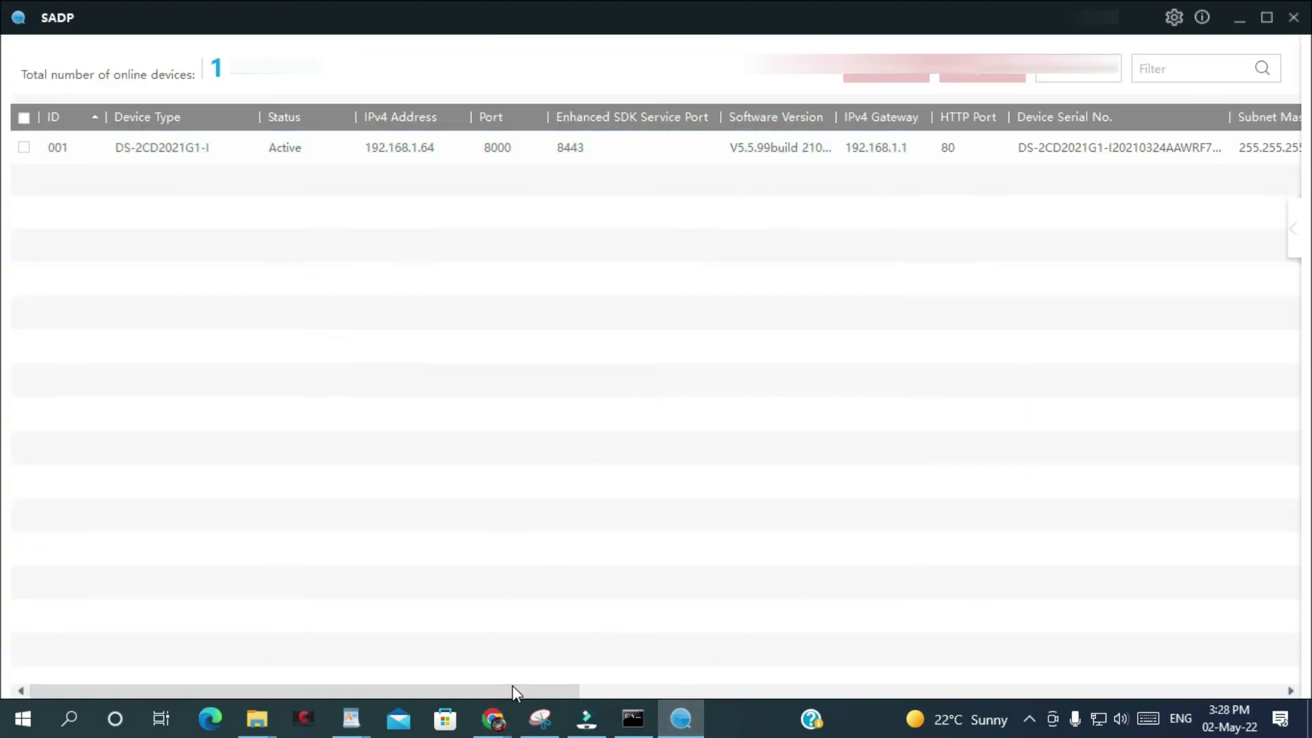
left_click_drag(512, 690, 878, 712)
left_click(850, 149)
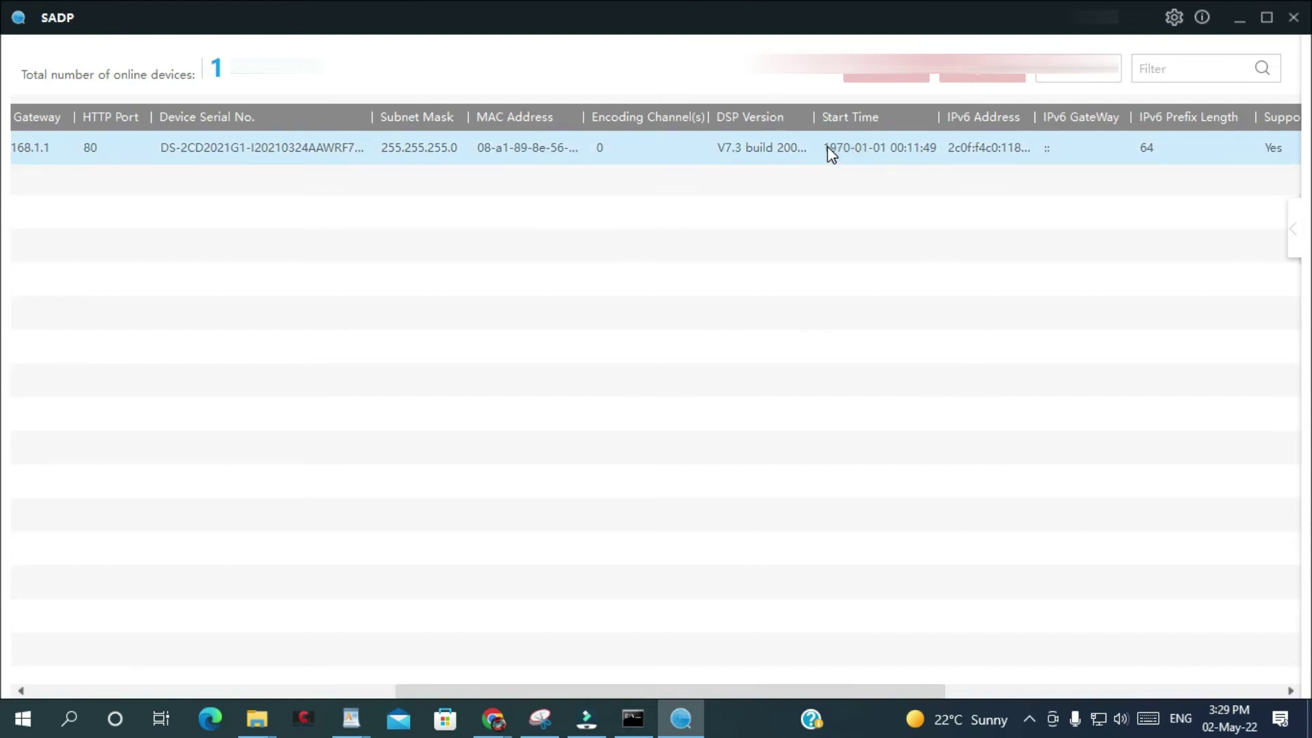
key("alt+Tab")
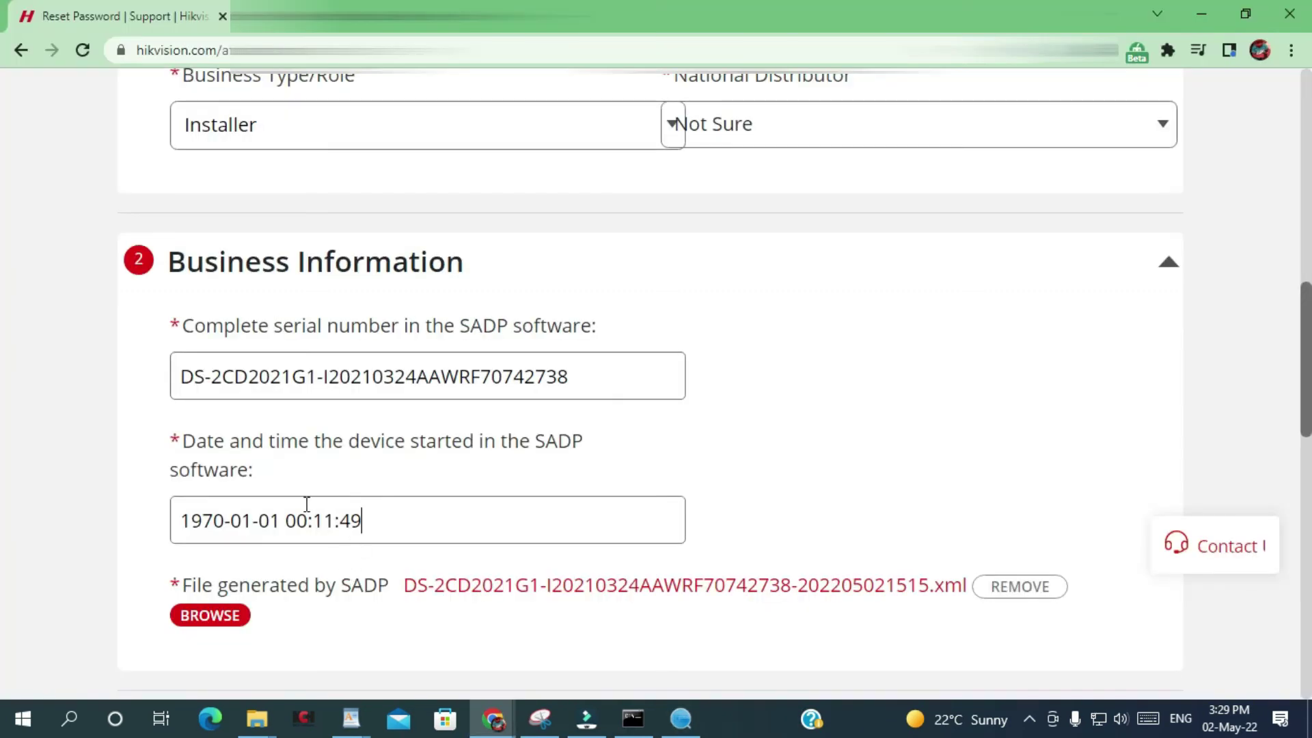
scroll(307, 504, "down", 2)
scroll(307, 505, "up", 7)
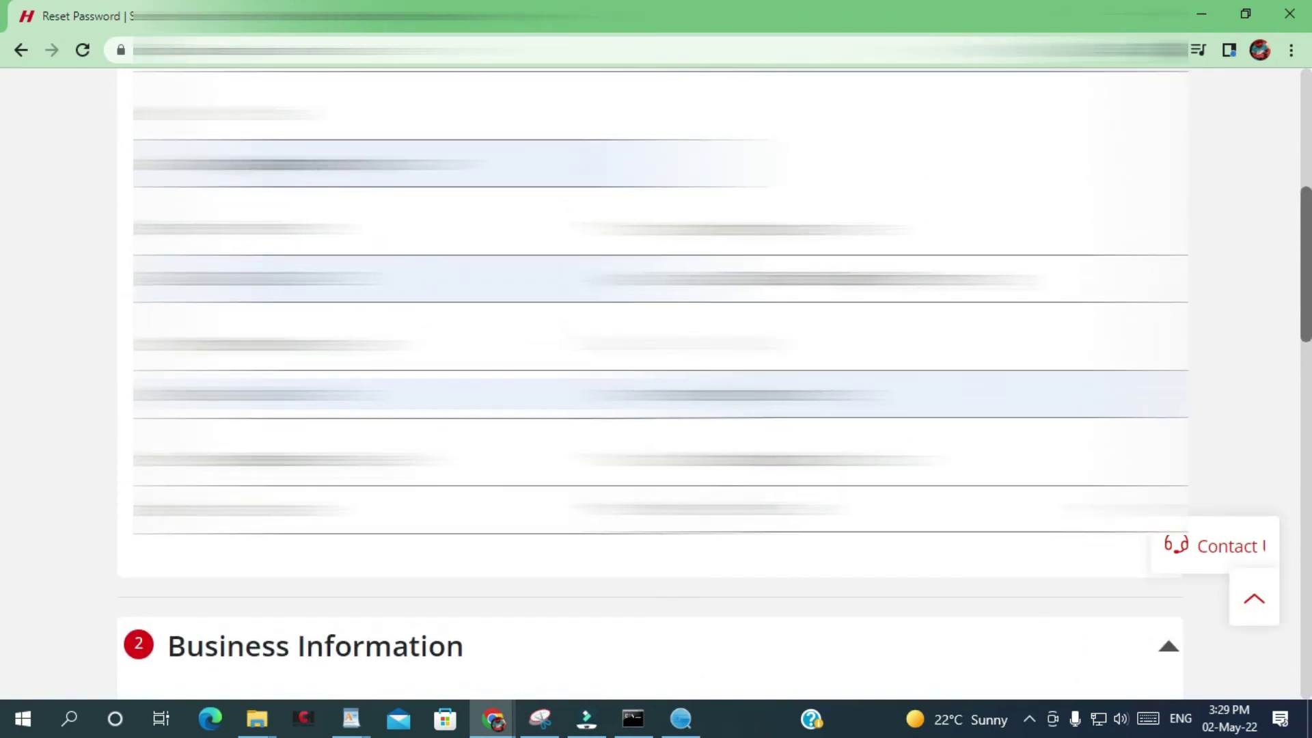
scroll(307, 505, "down", 15)
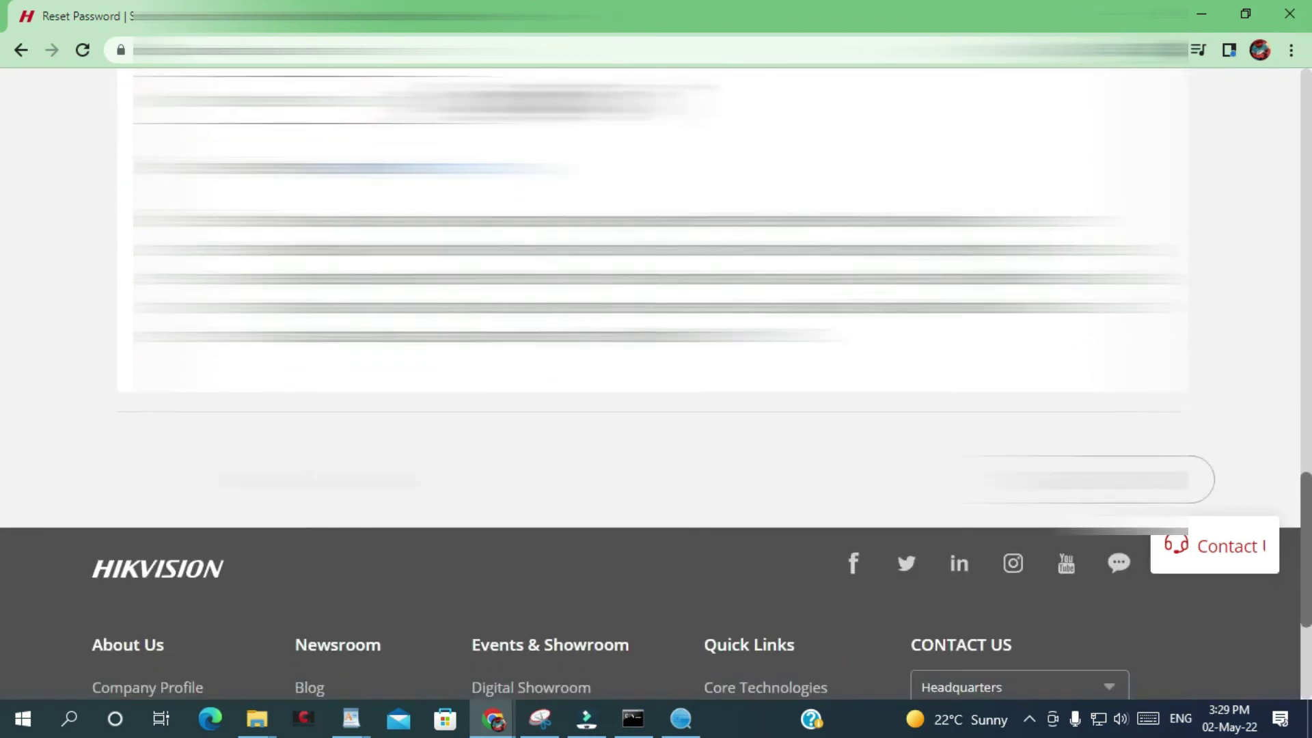
scroll(307, 504, "up", 3)
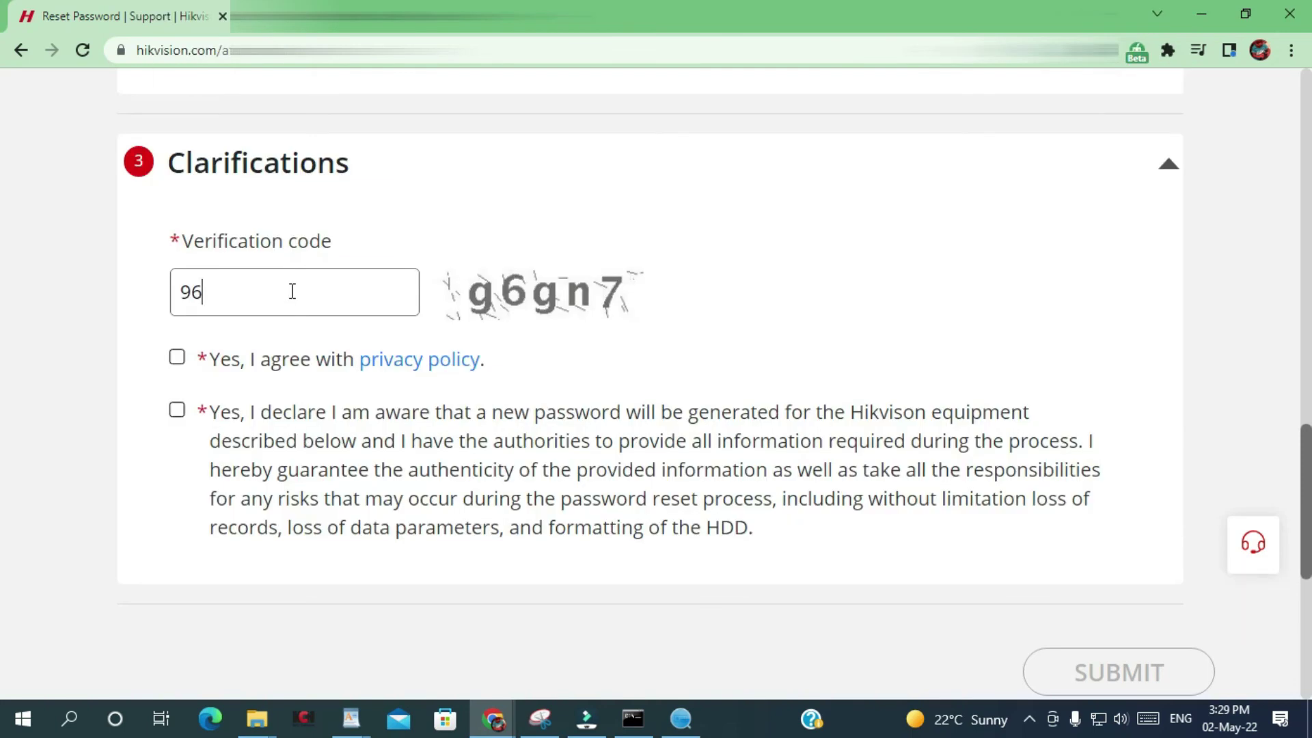
Enter the verification code, accept the privacy policy and reset declaration, and submit the request.
type("gn7")
left_click(177, 357)
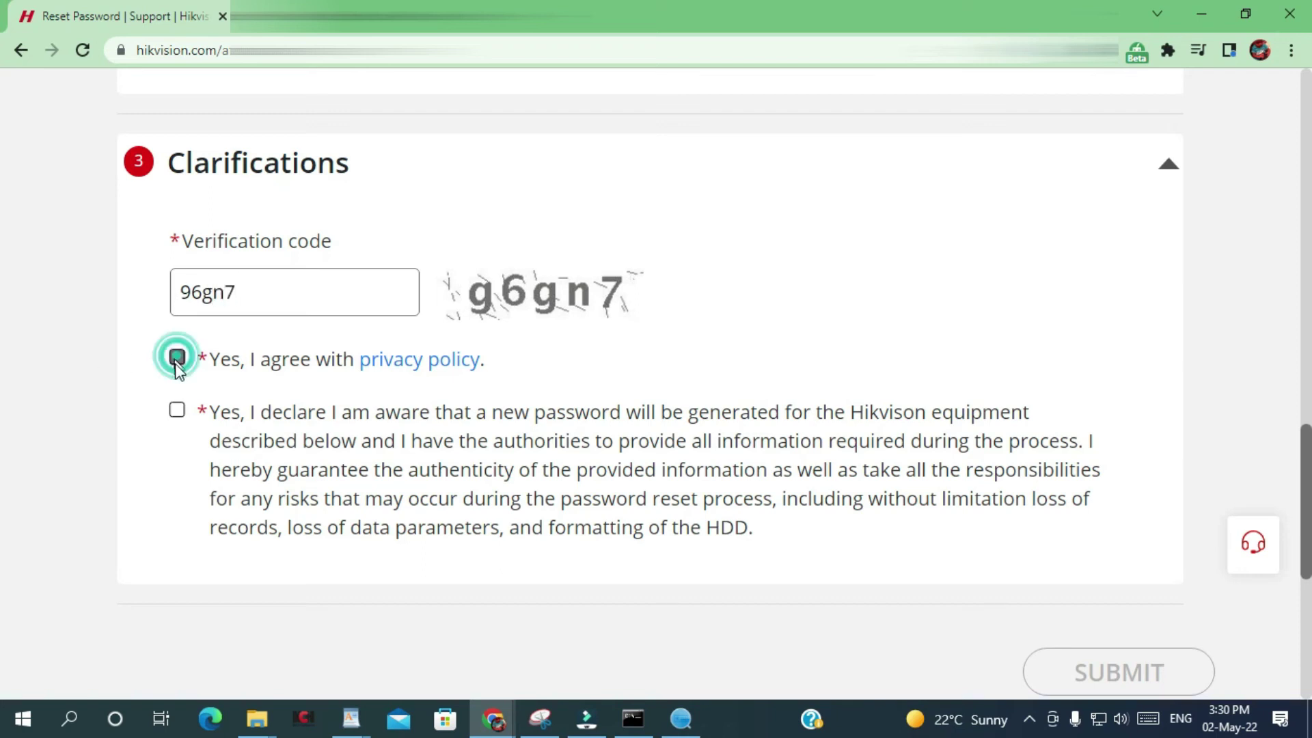
left_click(177, 410)
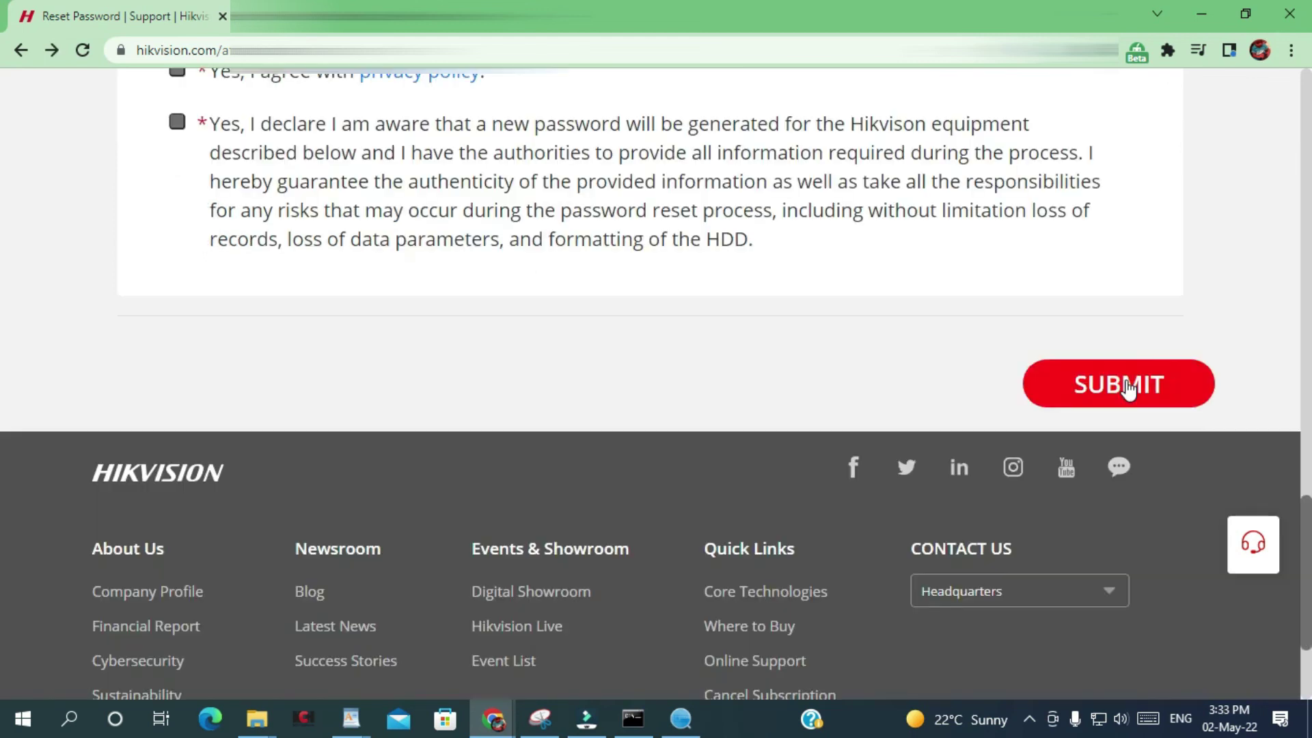
left_click(1128, 386)
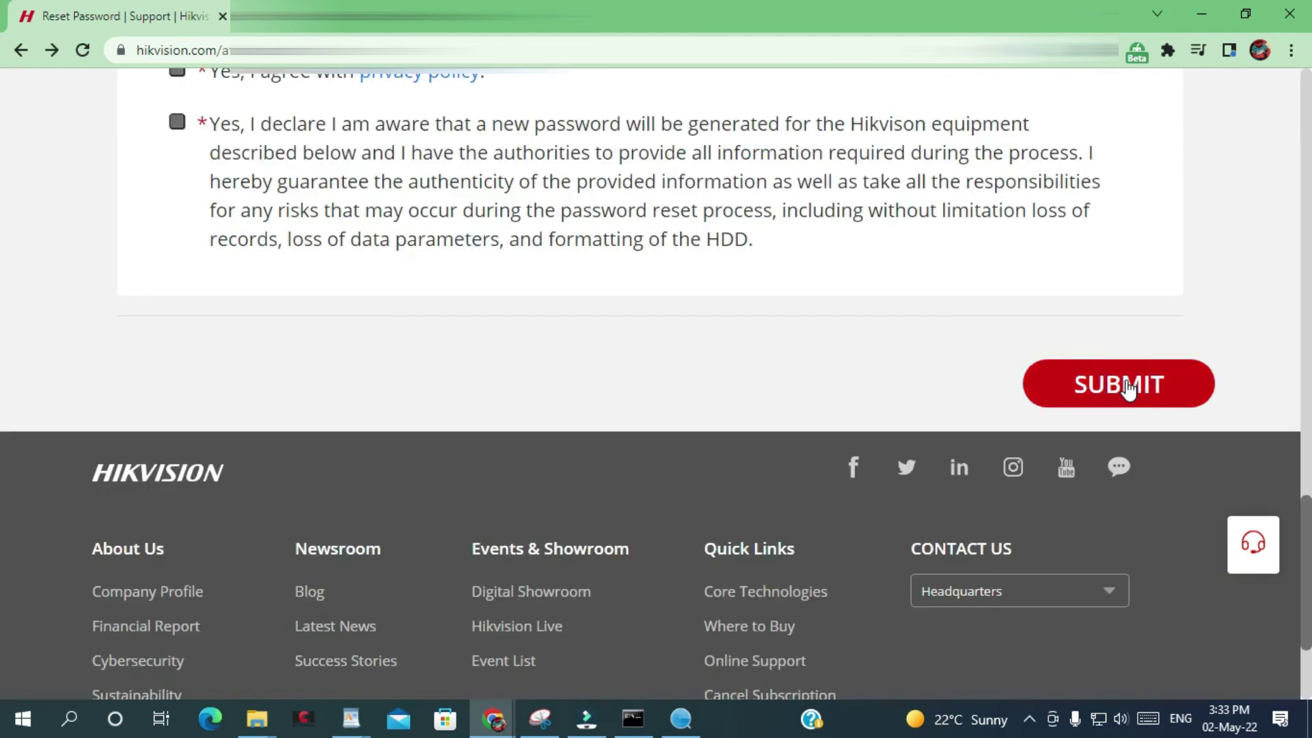
left_click(1129, 387)
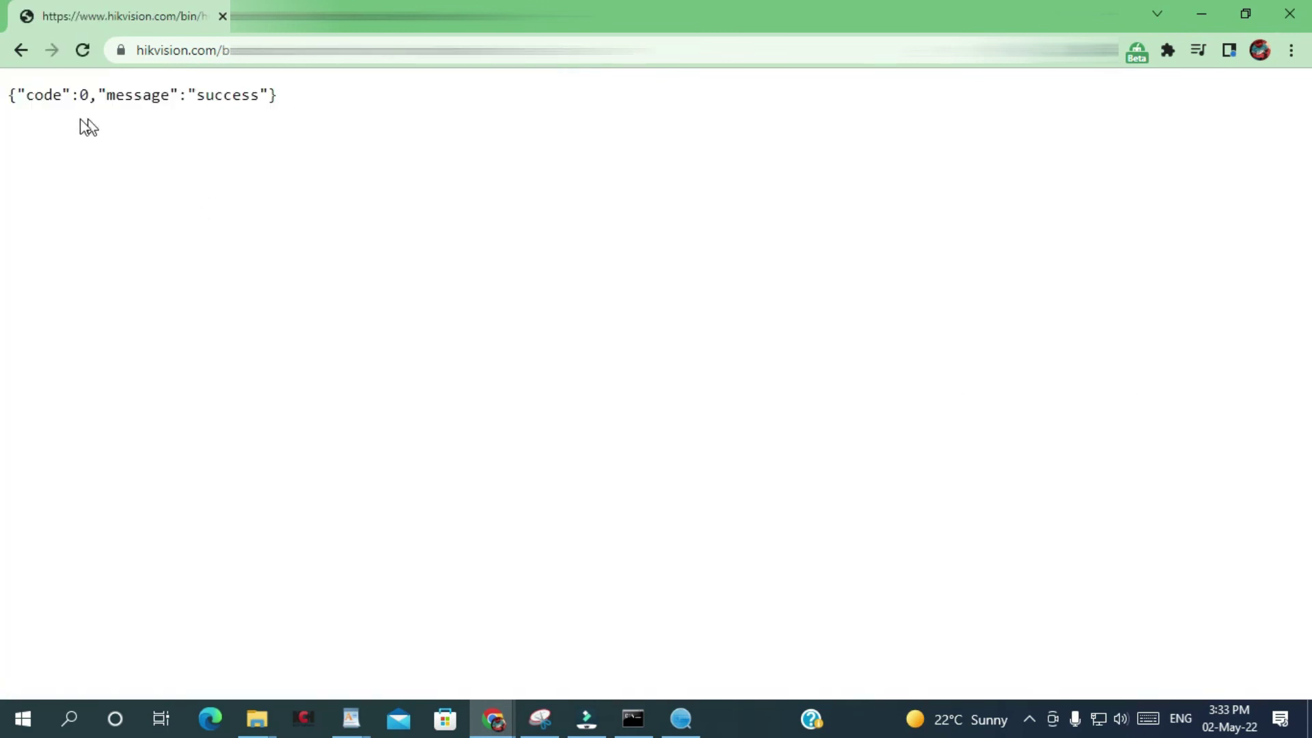
Bring the SADP window back to the front and maximize it.
left_click(681, 722)
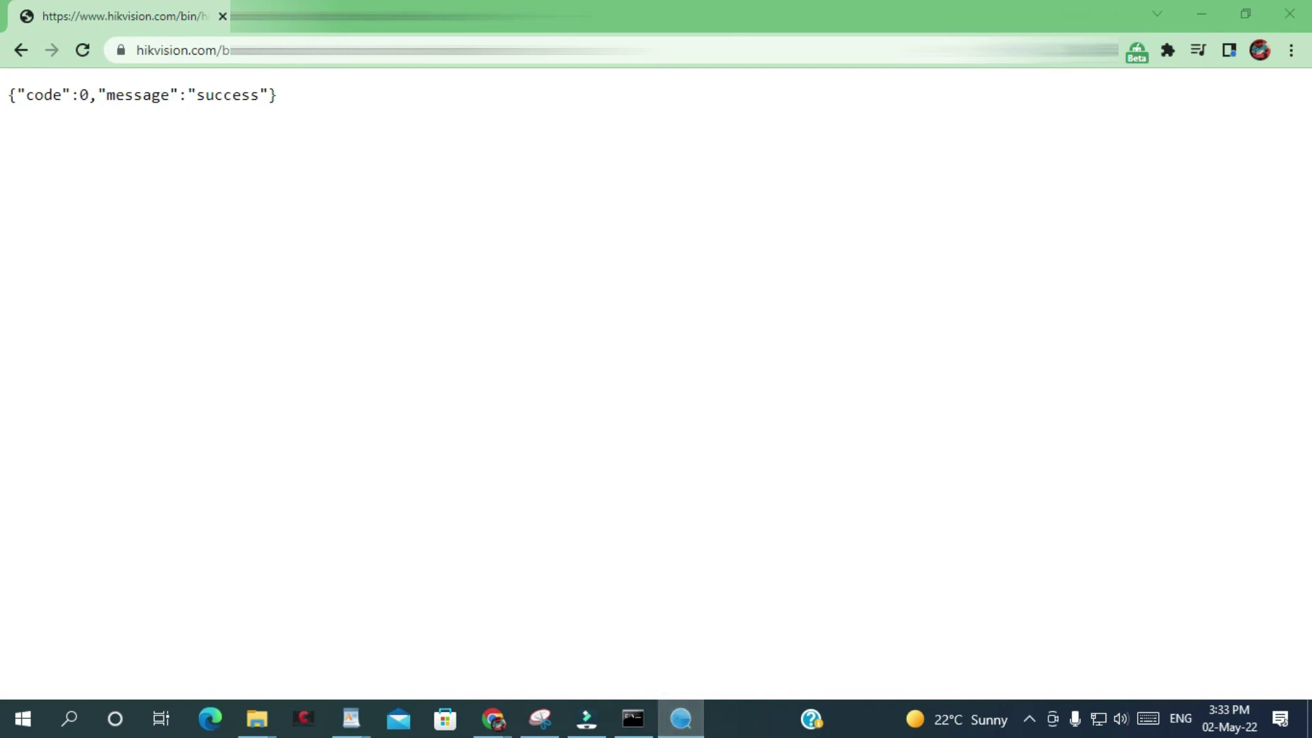
left_click_drag(965, 292, 802, 265)
double_click(802, 265)
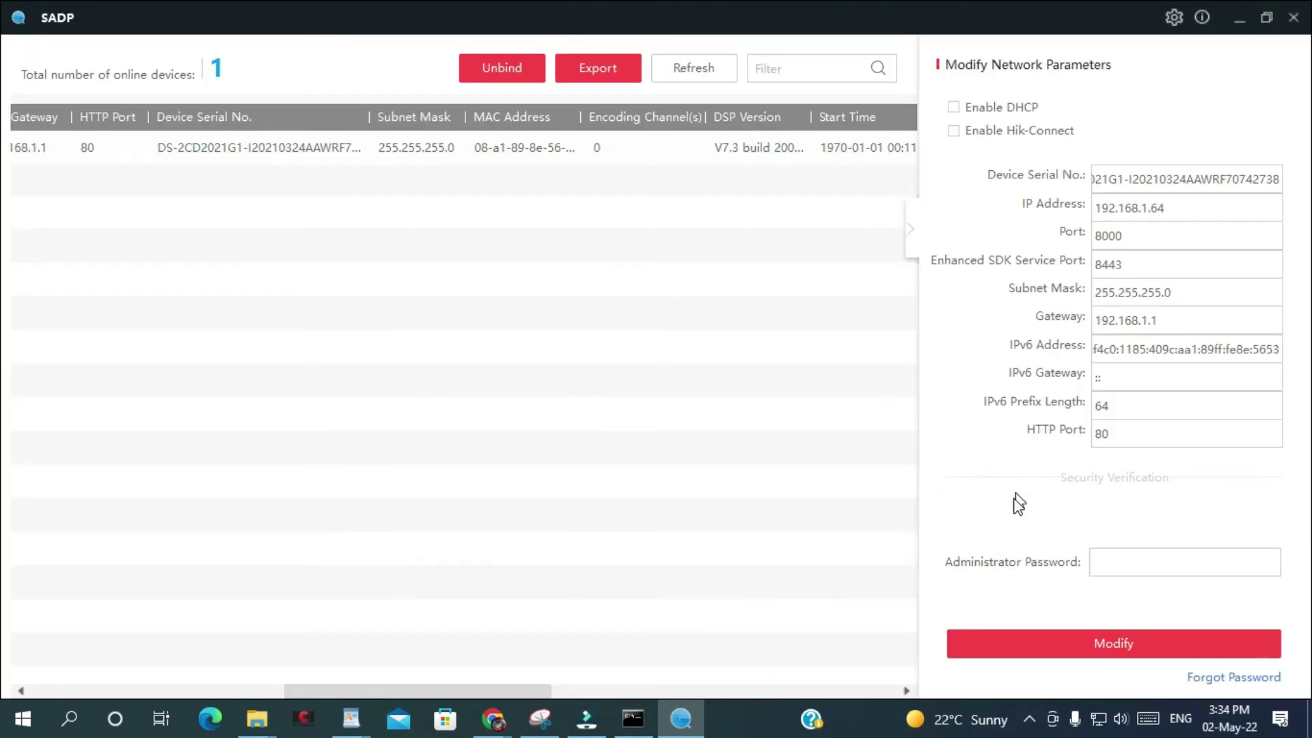
Reopen the Reset Password dialog and step through the Input Key, New Password and Confirm Password fields.
left_click(1222, 679)
left_click(480, 372)
left_click(540, 409)
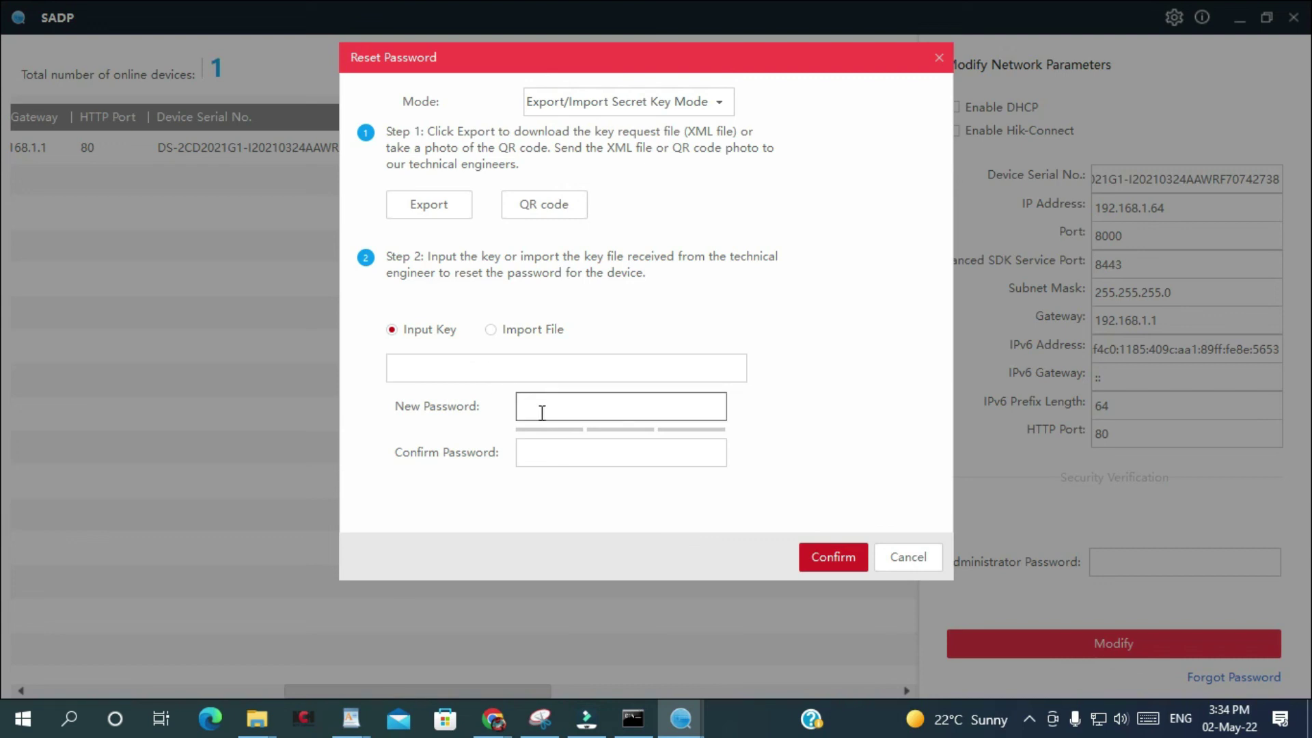
left_click(551, 459)
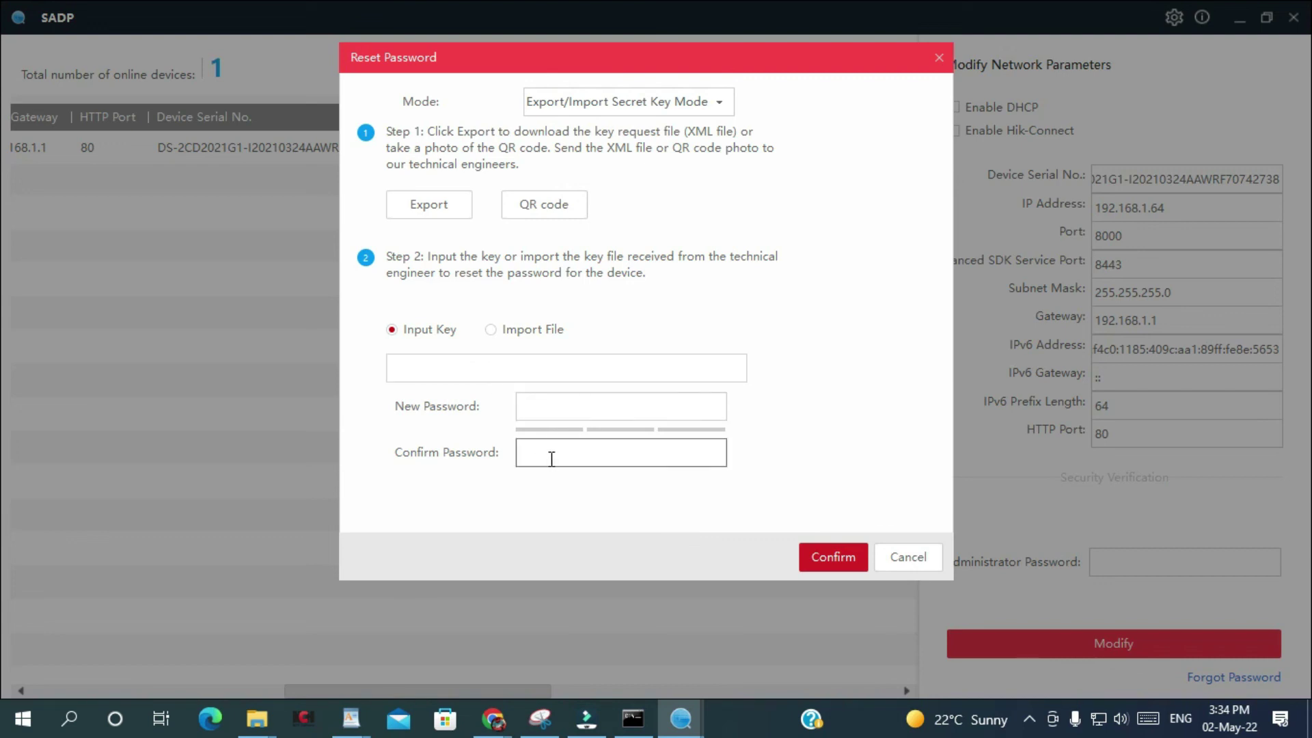